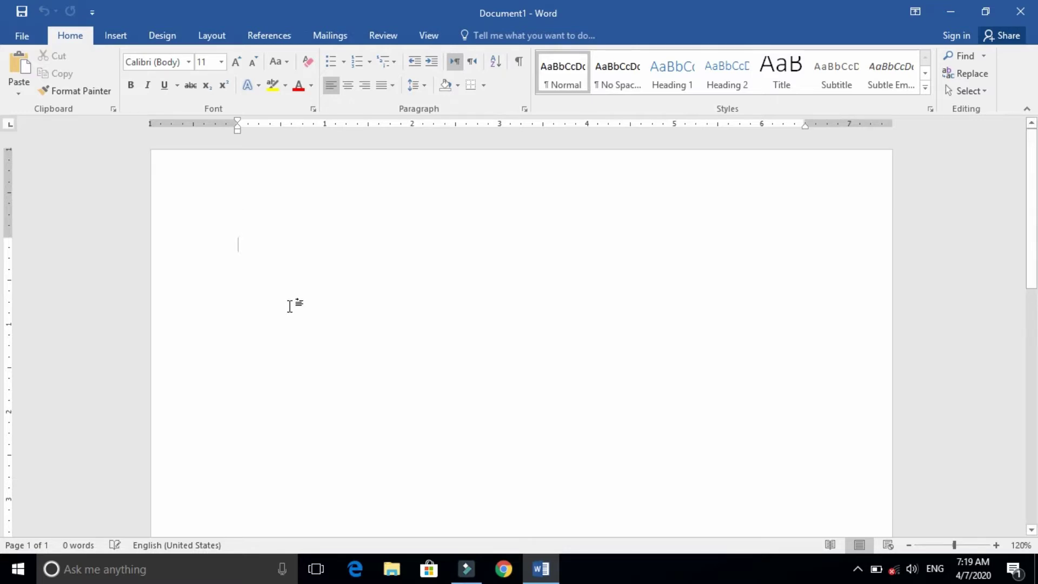
# Step: Generate sample paragraphs in the blank document with the =rand() function
pyautogui.write('=')
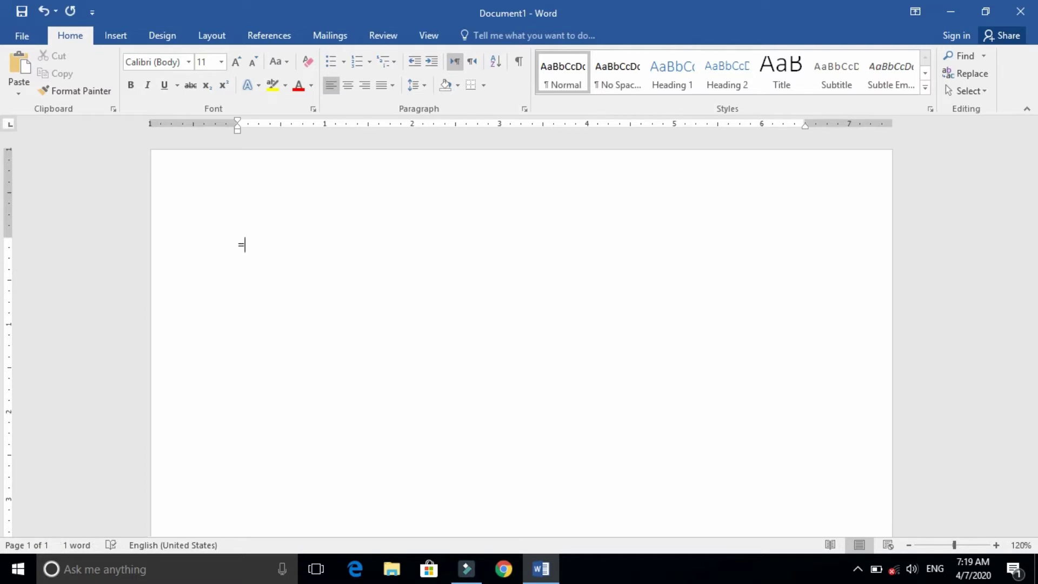
pyautogui.write('rand()')
pyautogui.press('Return')
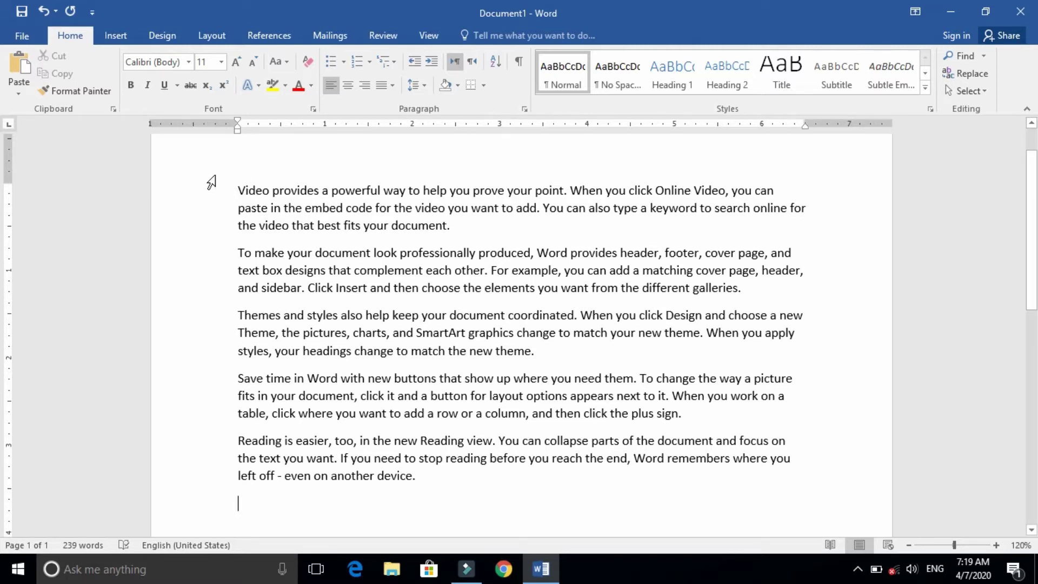
# Step: Browse the available fonts and preview them on the first paragraph without applying one
pyautogui.click(186, 64)
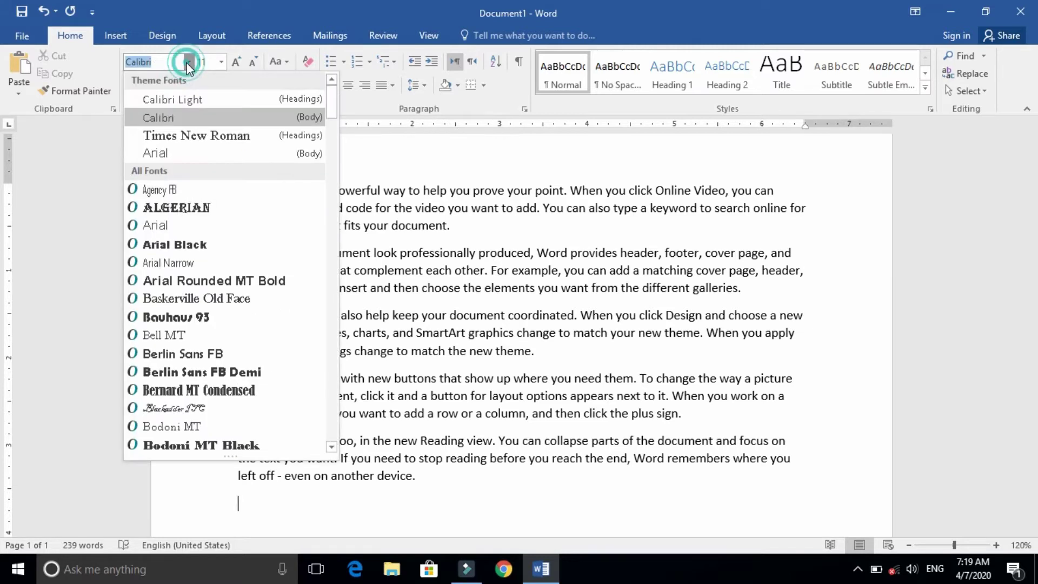
pyautogui.moveTo(332, 99); pyautogui.dragTo(339, 208)
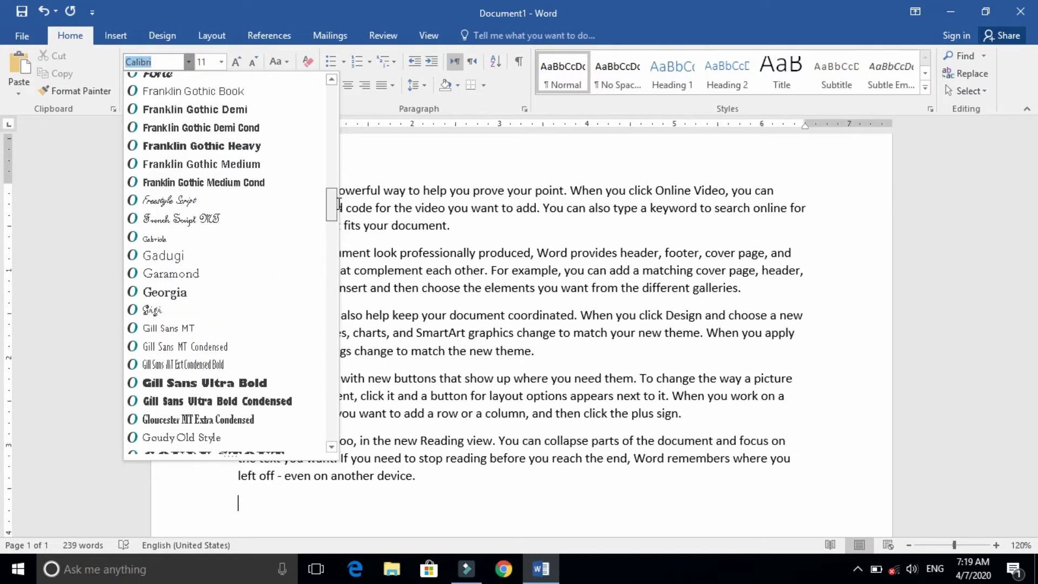
pyautogui.click(470, 195)
pyautogui.tripleClick(471, 194)
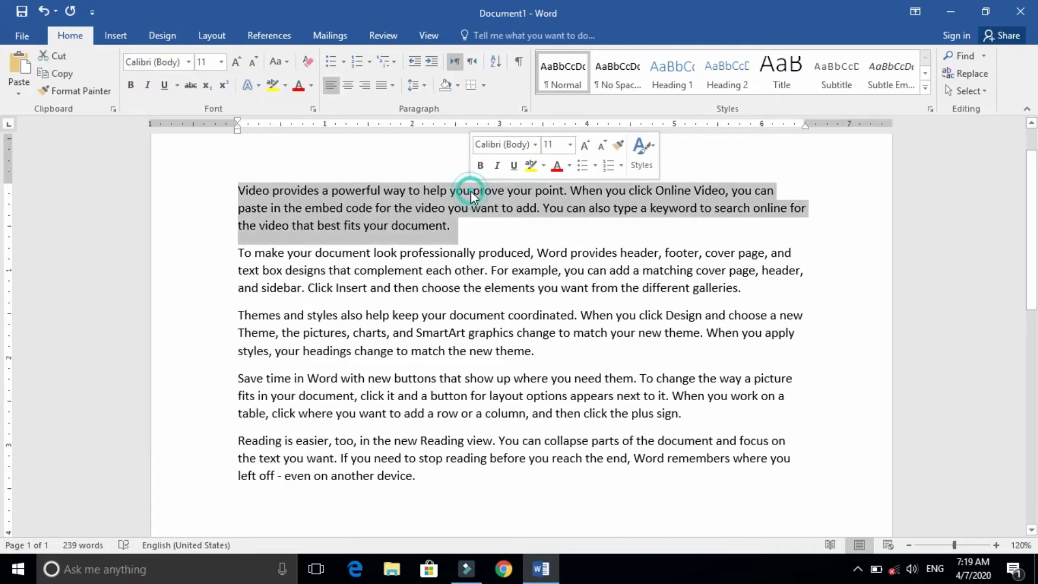
pyautogui.click(188, 62)
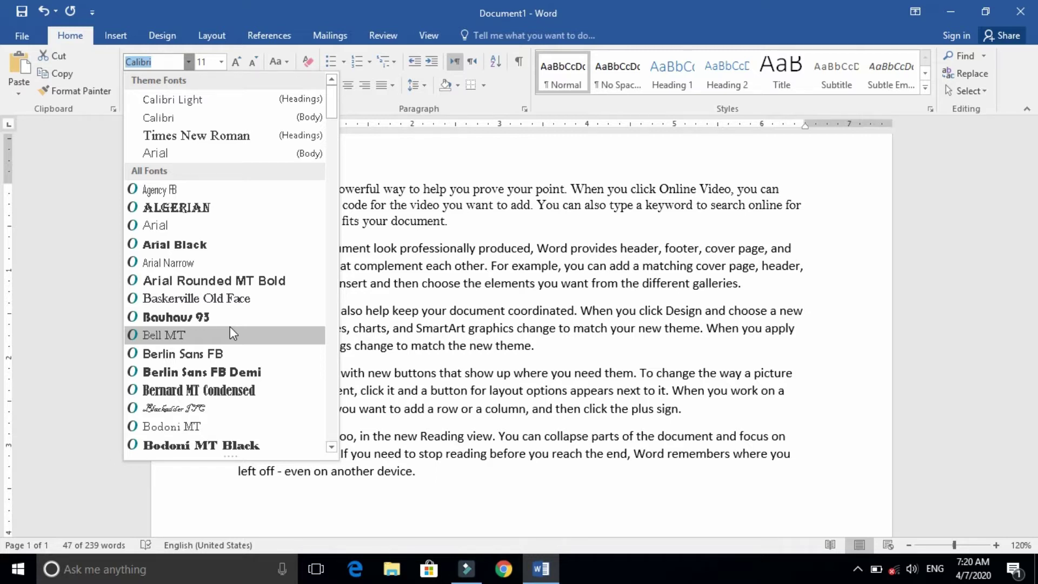
pyautogui.press('Escape')
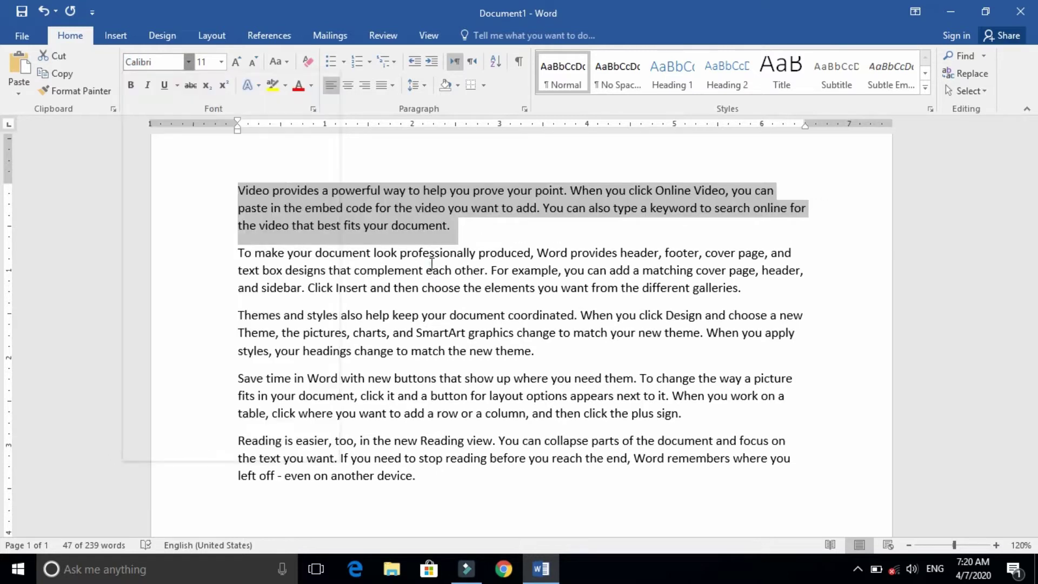
# Step: Select the whole first paragraph, only its first line and only its second line in turn, and clear the selection
pyautogui.tripleClick(411, 222)
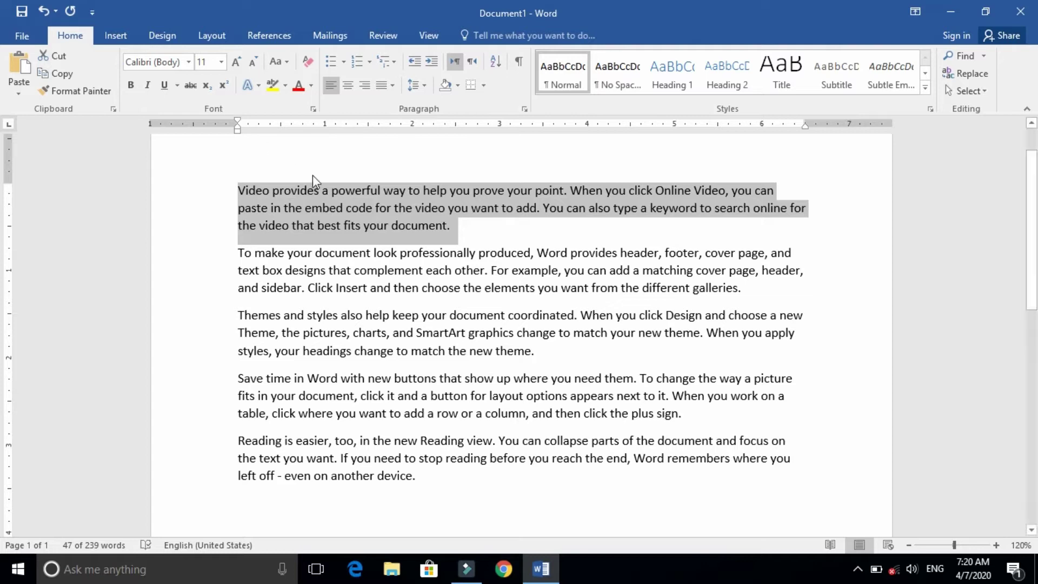
pyautogui.tripleClick(337, 197)
pyautogui.click(203, 169)
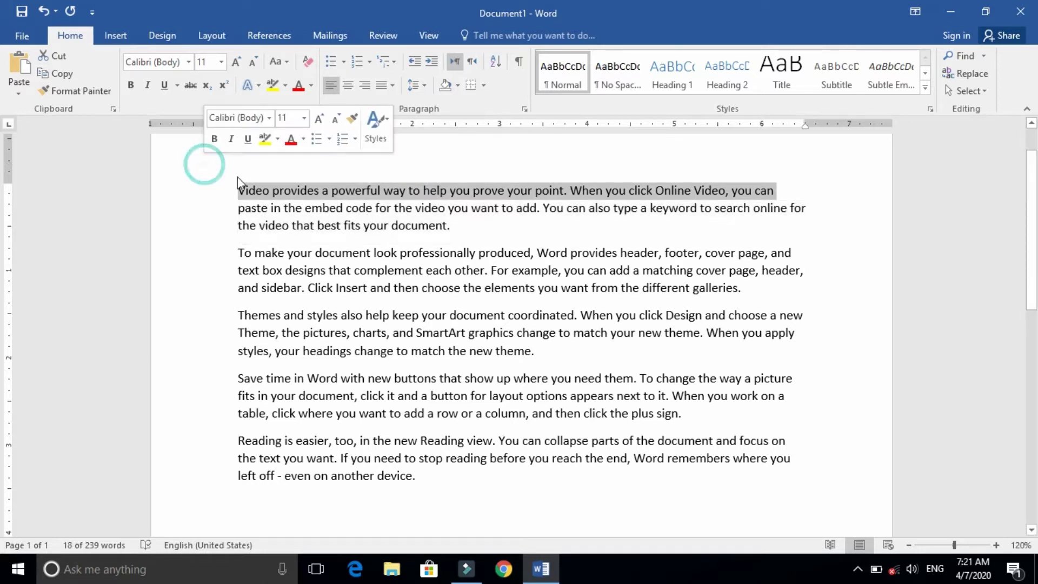
pyautogui.click(289, 194)
pyautogui.click(201, 211)
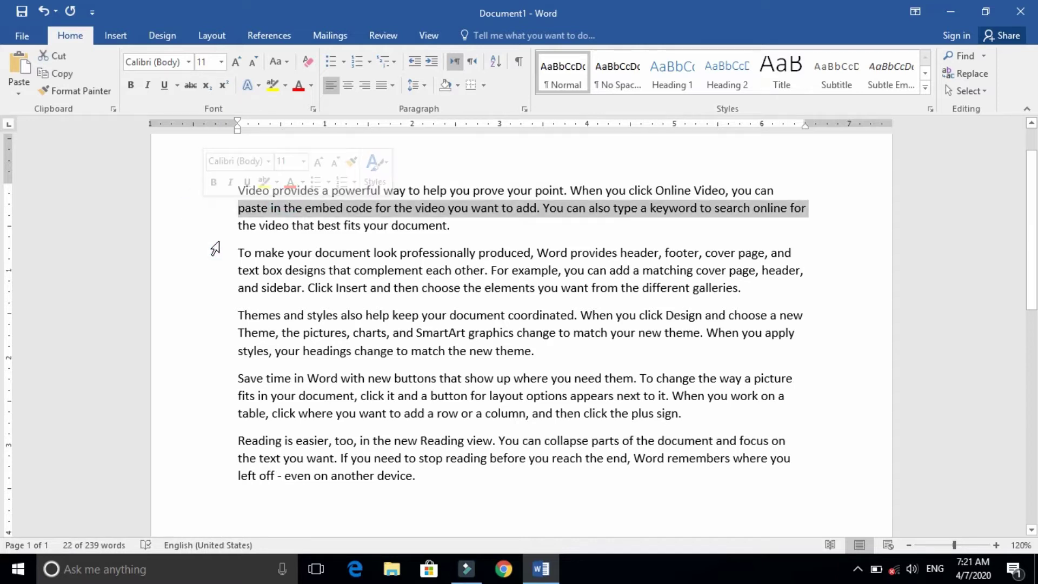
pyautogui.click(465, 236)
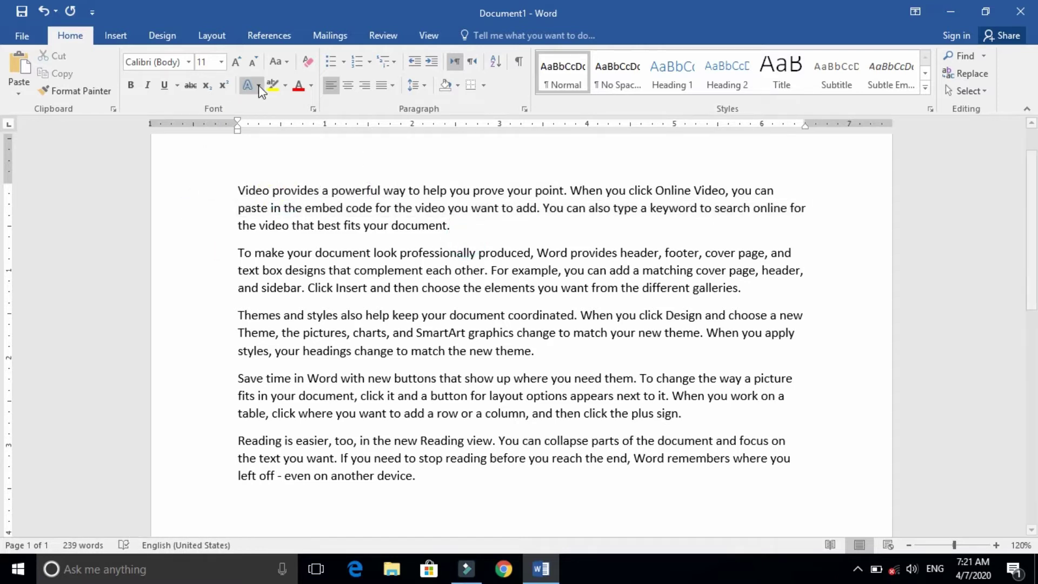
# Step: Set the font of the whole first paragraph to Times New Roman
pyautogui.click(172, 61)
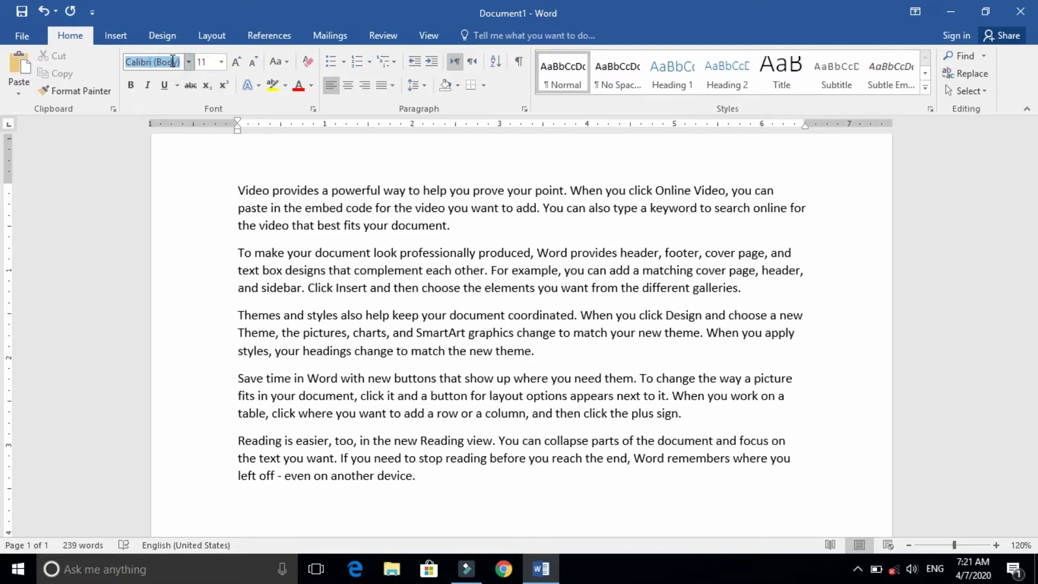
pyautogui.moveTo(460, 226); pyautogui.dragTo(245, 191)
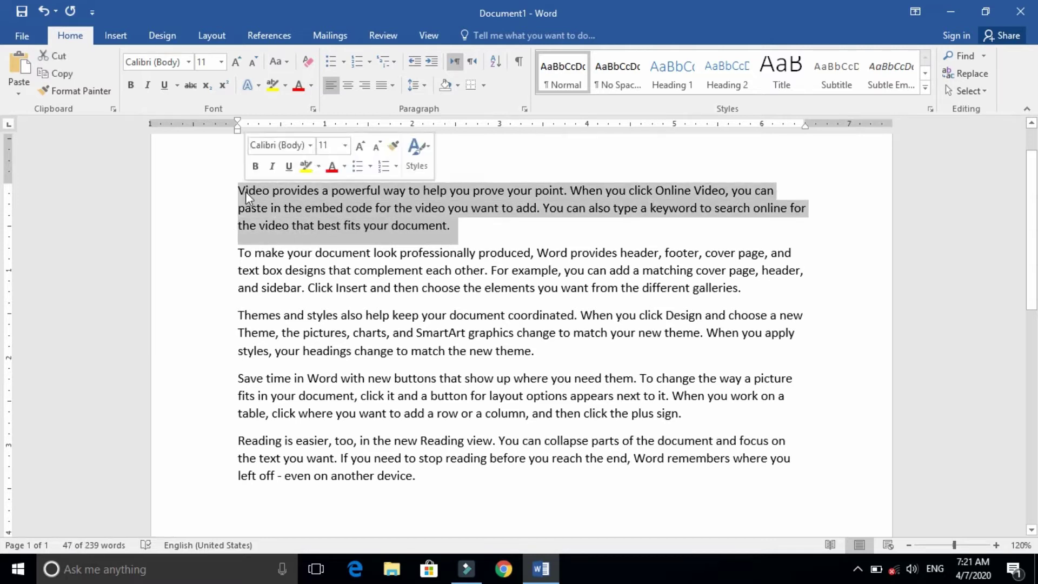
pyautogui.click(188, 62)
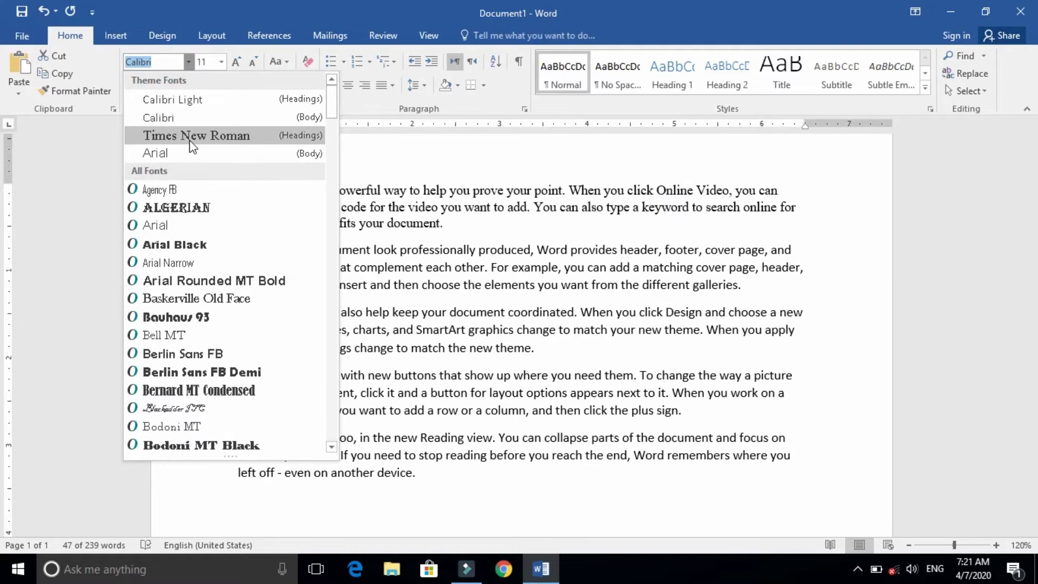
pyautogui.click(190, 136)
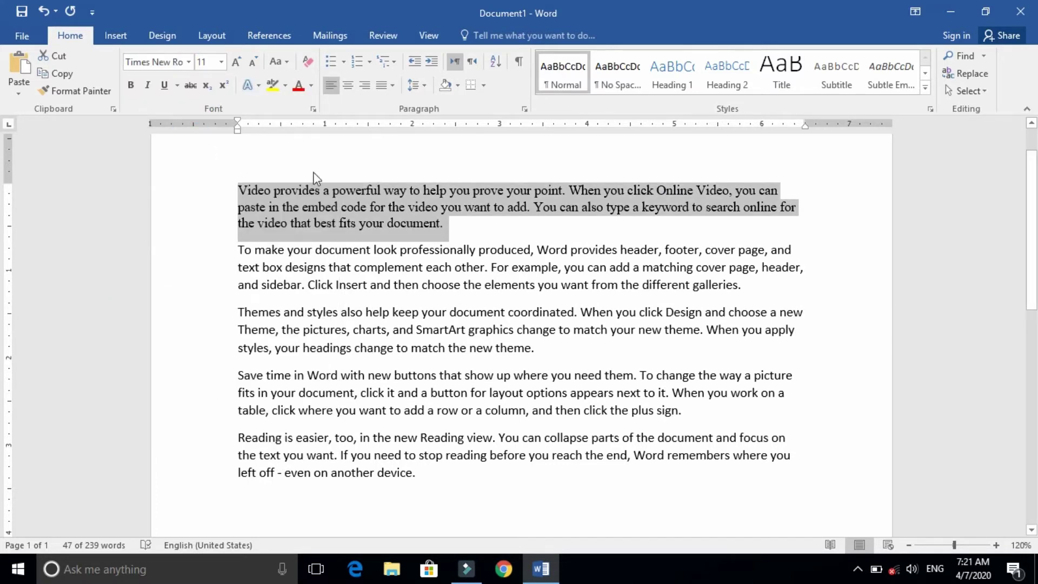
pyautogui.click(189, 63)
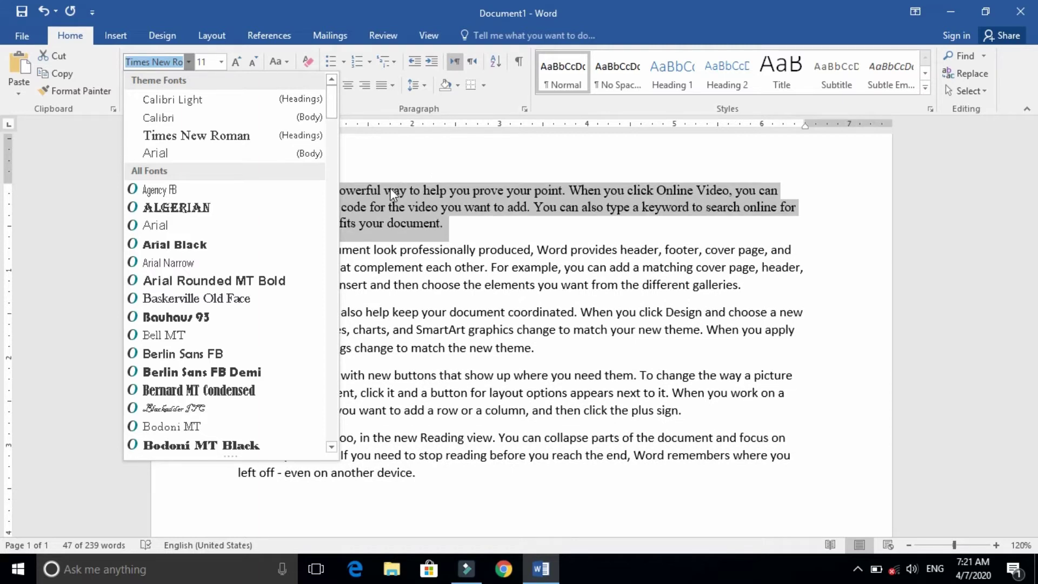
pyautogui.press('Escape')
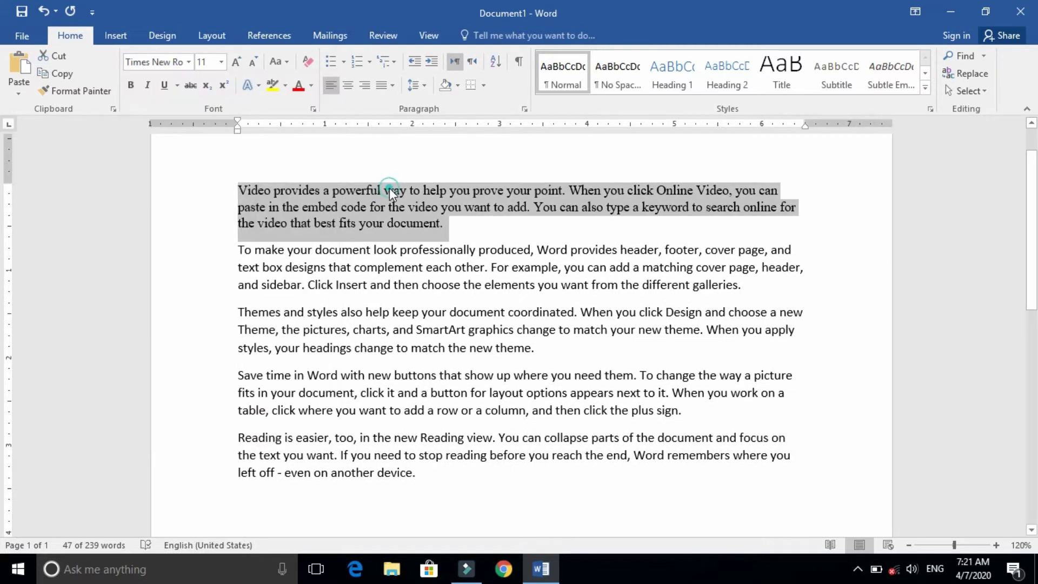
pyautogui.click(476, 285)
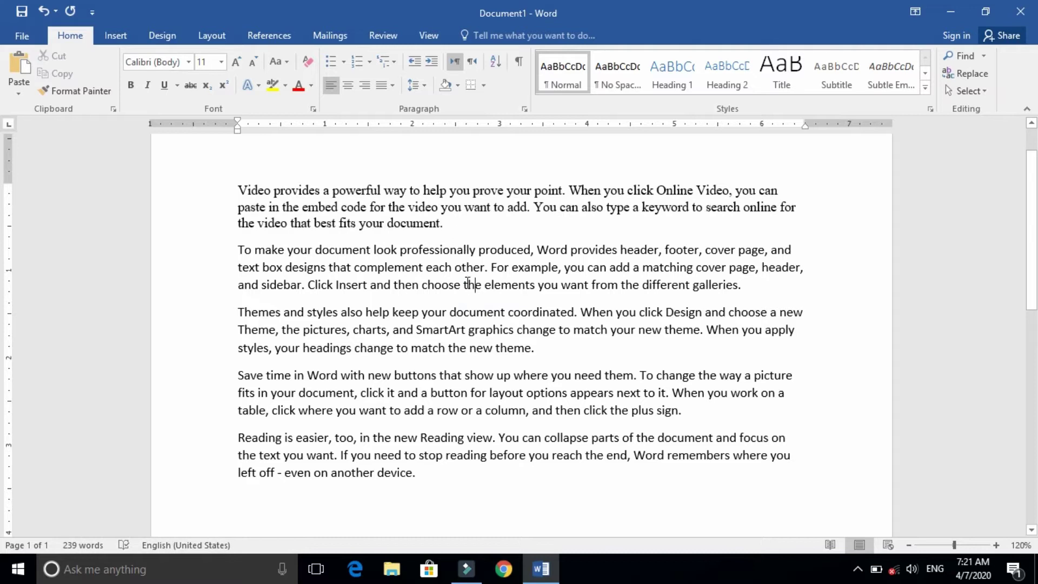
pyautogui.click(363, 272)
pyautogui.click(367, 196)
pyautogui.click(341, 207)
pyautogui.click(444, 223)
pyautogui.click(241, 189)
pyautogui.click(239, 250)
# Step: Set the font size of the whole first paragraph to 16
pyautogui.doubleClick(374, 223)
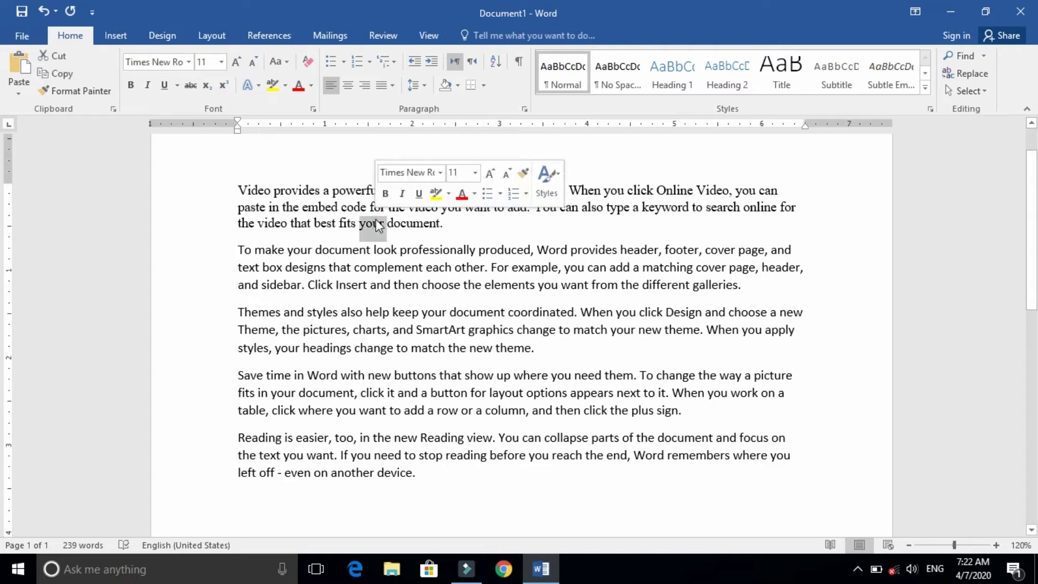
pyautogui.tripleClick(375, 222)
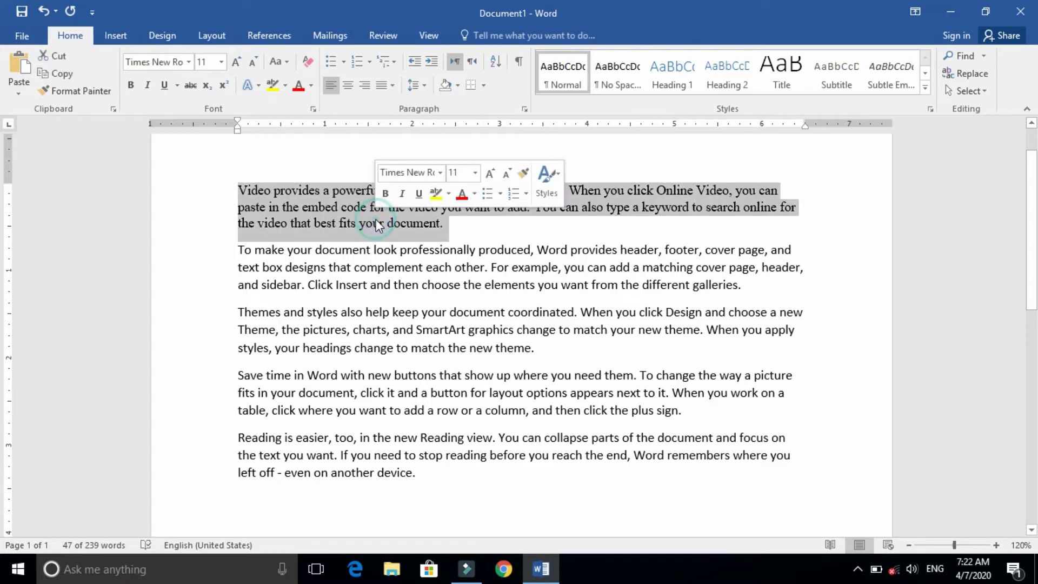
pyautogui.click(220, 62)
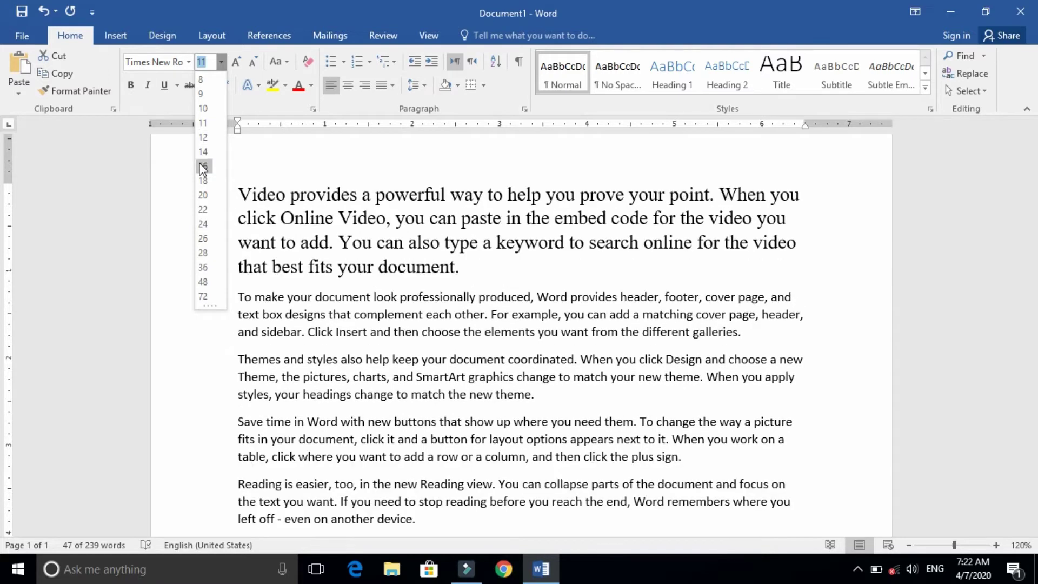
pyautogui.click(202, 166)
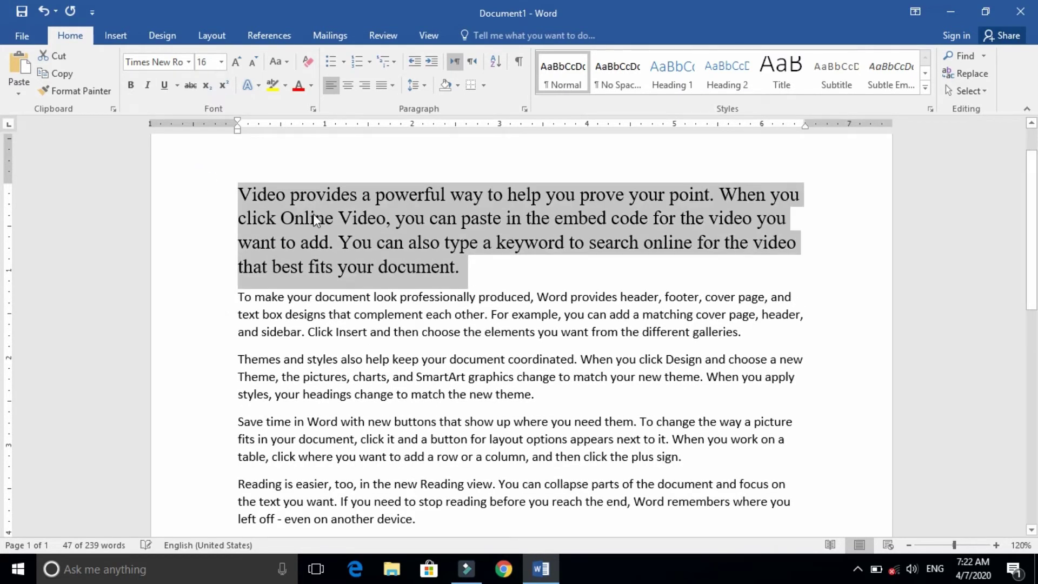
# Step: Step the first paragraph's font size up to 18 and down to 12, and set it back to 16
pyautogui.click(234, 64)
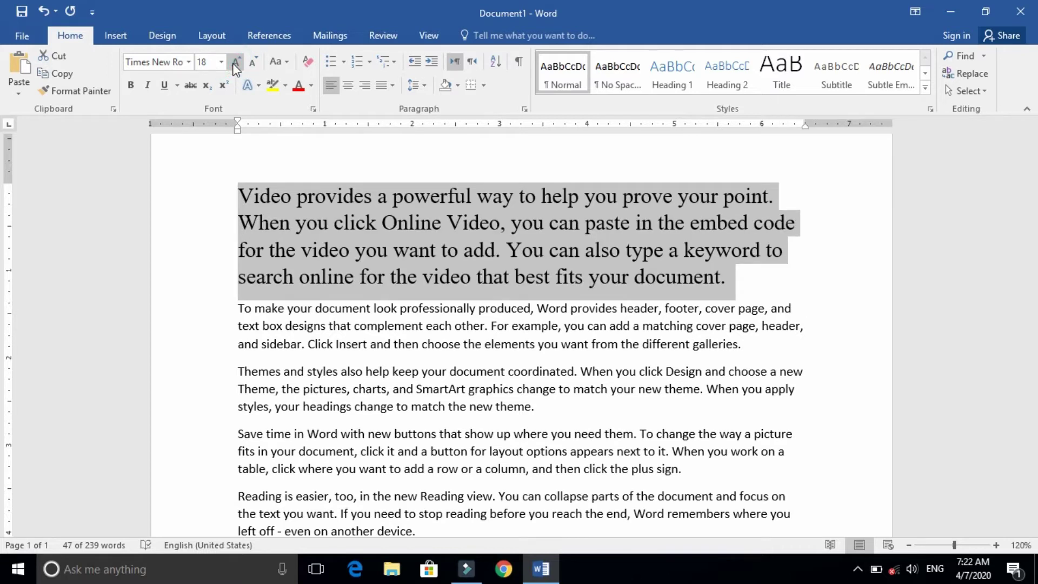
pyautogui.click(250, 64)
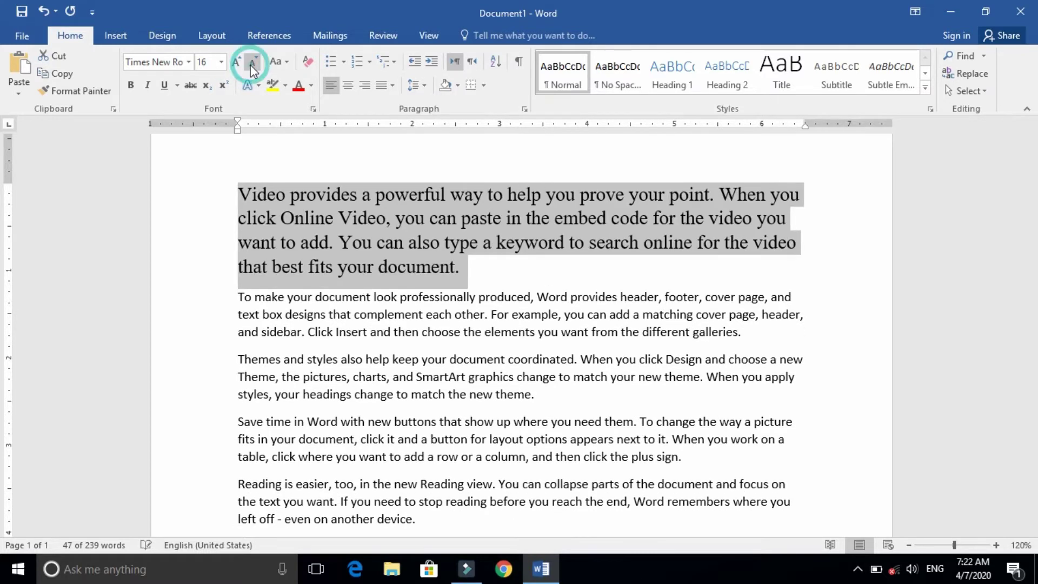
pyautogui.click(252, 64)
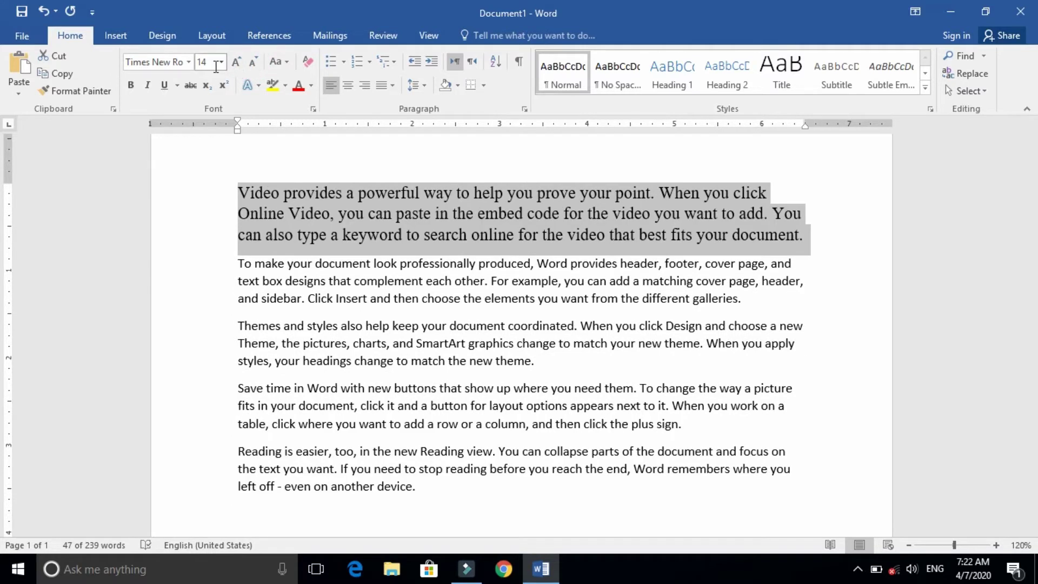
pyautogui.click(237, 62)
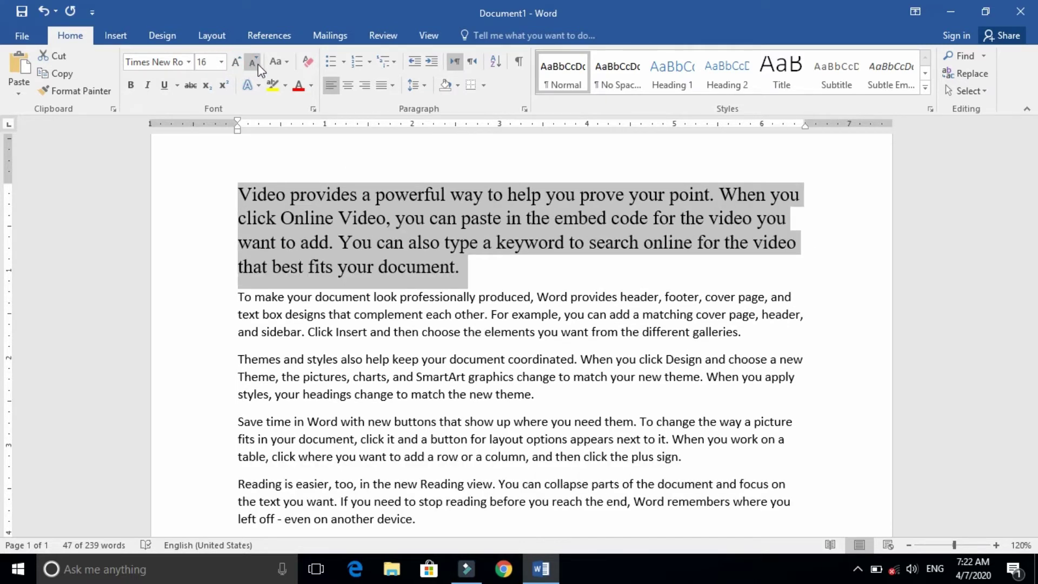
pyautogui.click(257, 64)
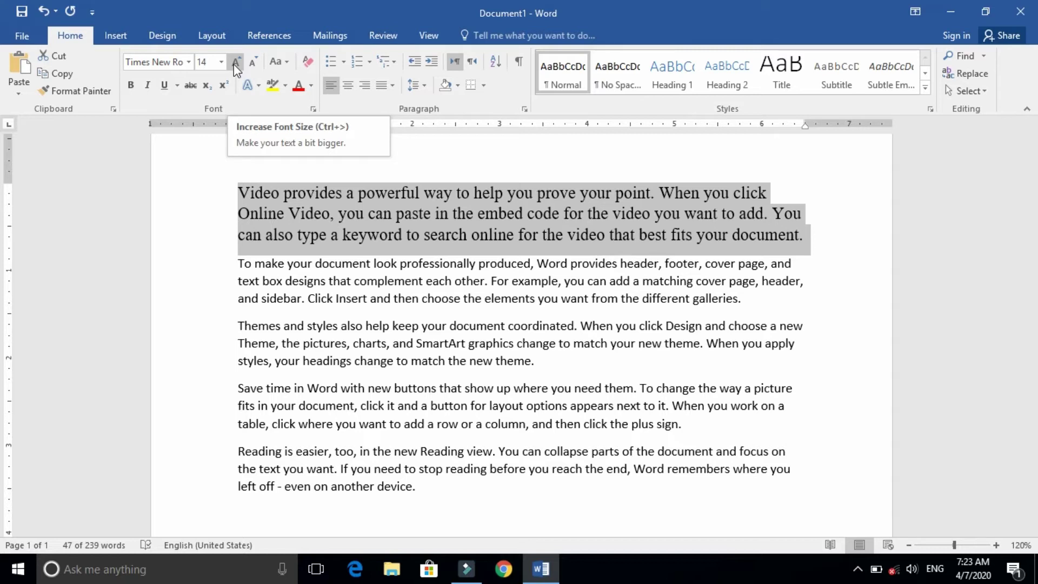
pyautogui.click(234, 63)
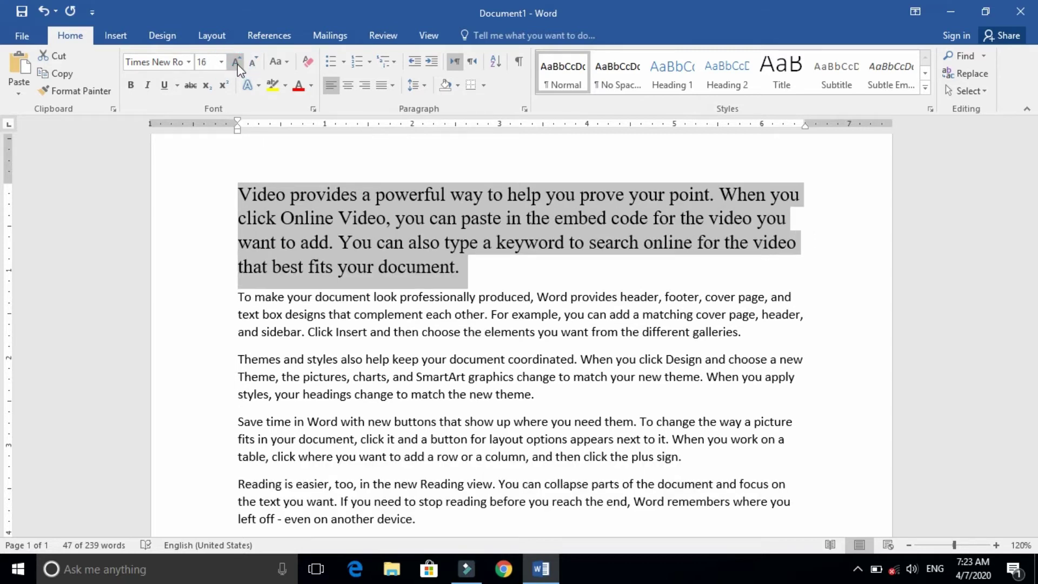
pyautogui.click(251, 64)
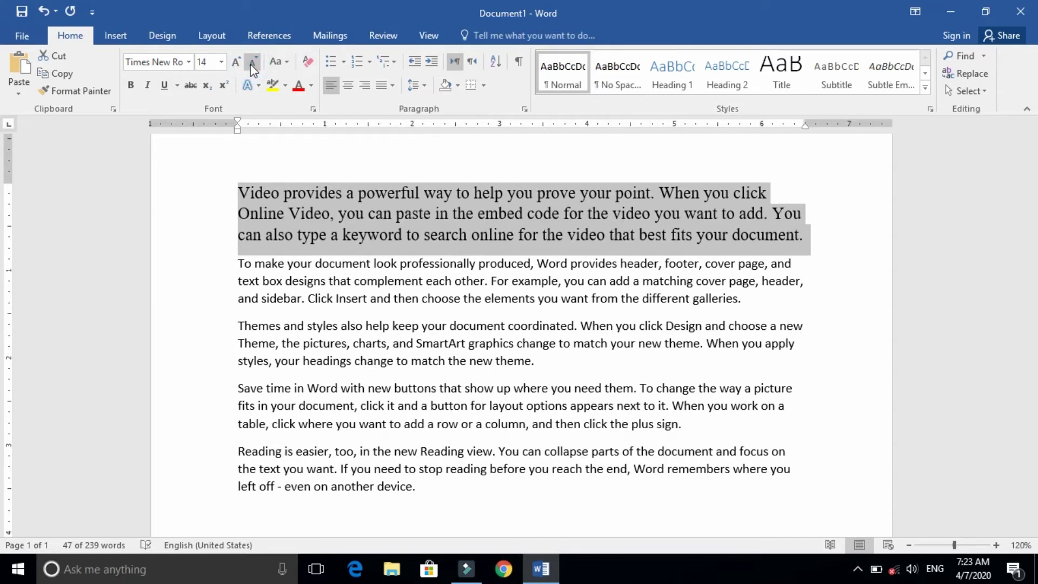
pyautogui.click(252, 64)
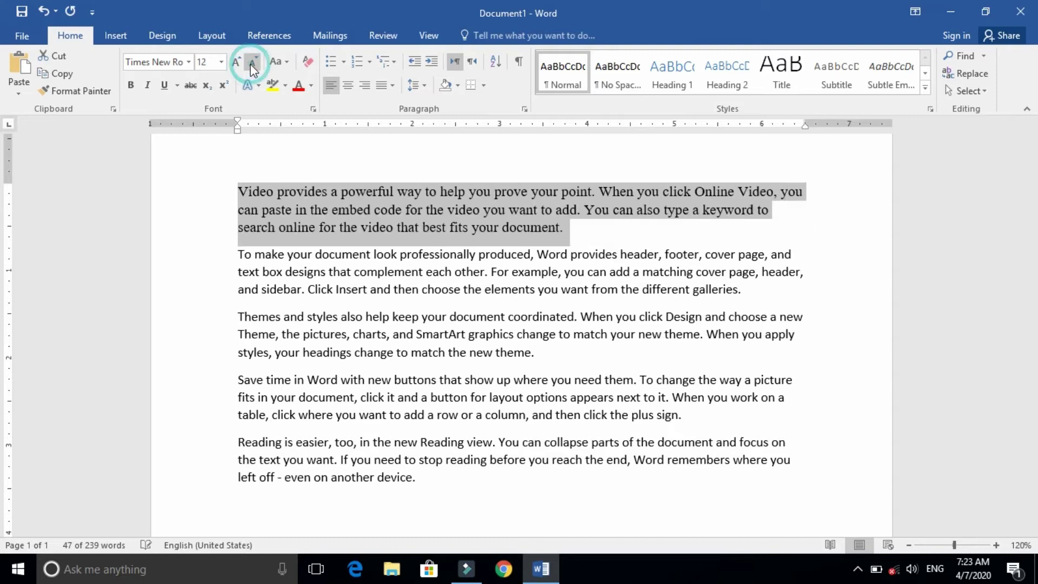
pyautogui.click(221, 62)
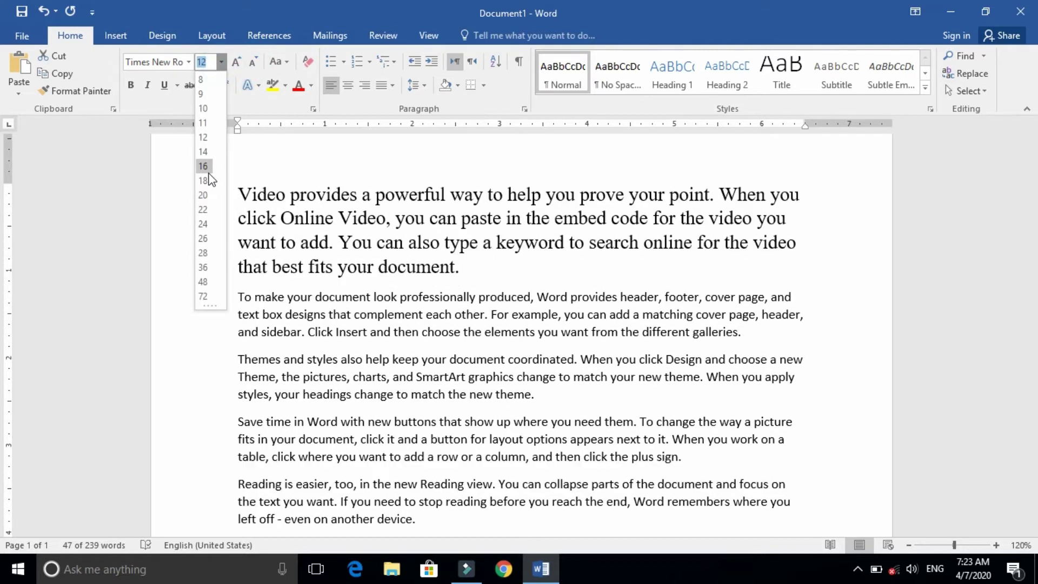
pyautogui.click(204, 171)
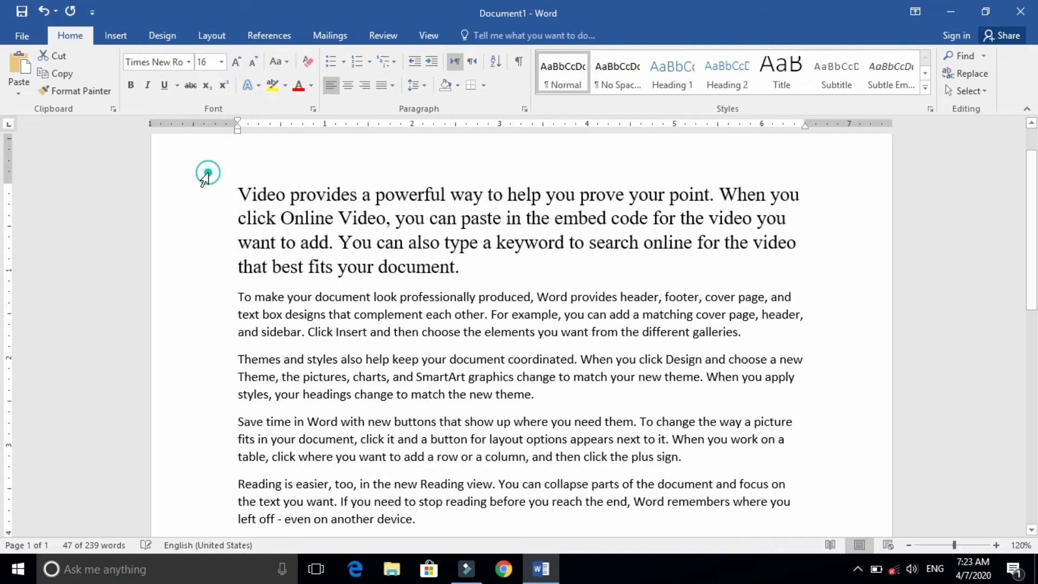
# Step: Change the case of the first paragraph to lowercase
pyautogui.click(286, 68)
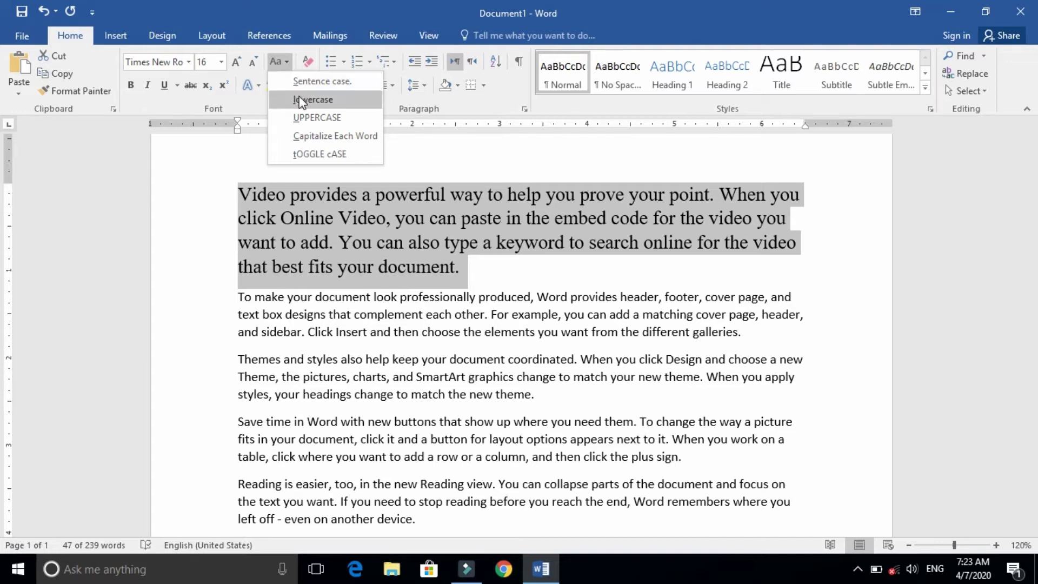
pyautogui.click(312, 99)
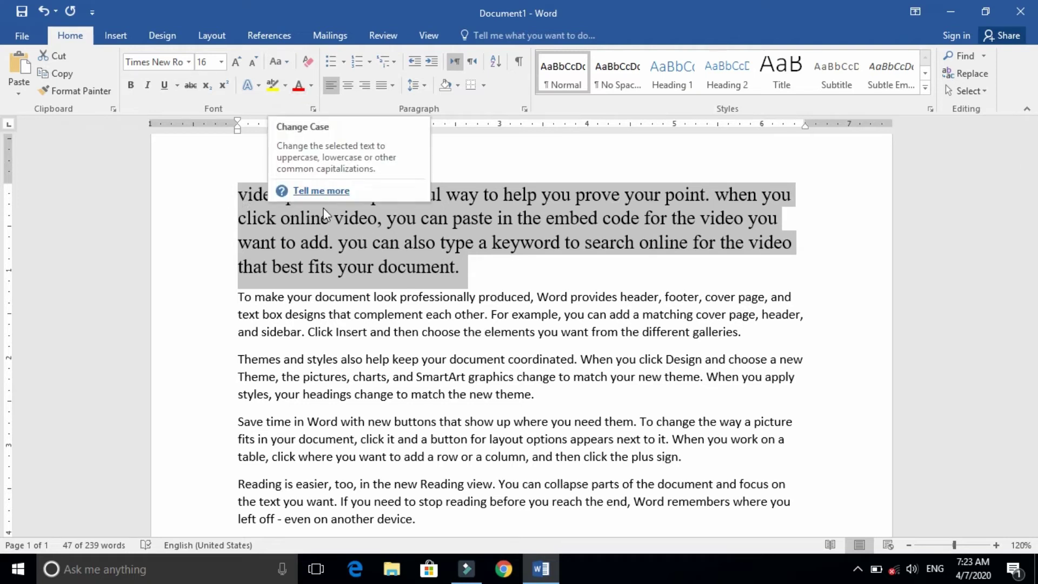
# Step: Switch the first paragraph's case through Sentence case, UPPERCASE, Capitalize Each Word and tOGGLE cASE, and set it back to Sentence case
pyautogui.click(287, 62)
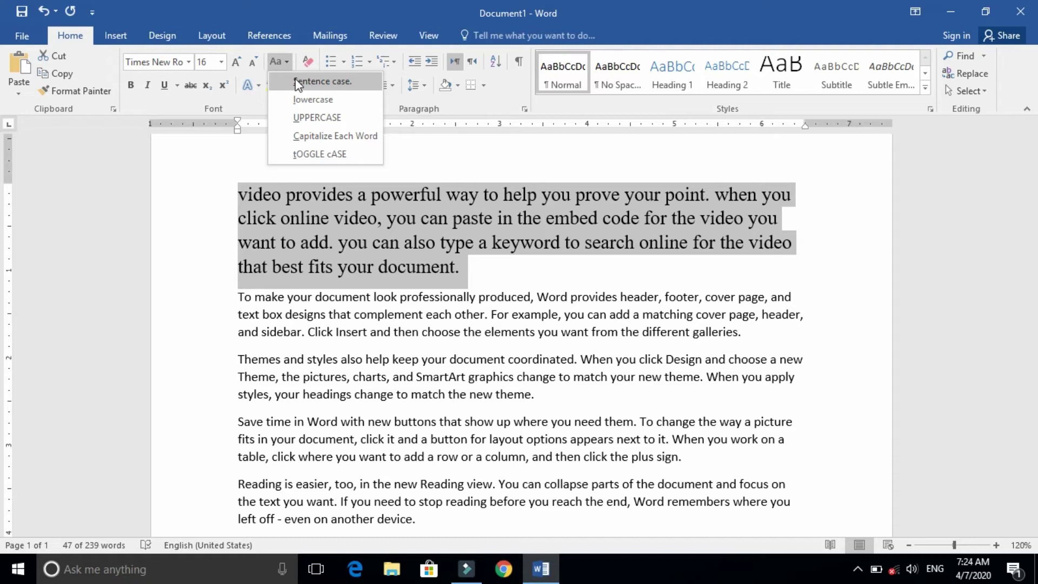
pyautogui.click(296, 82)
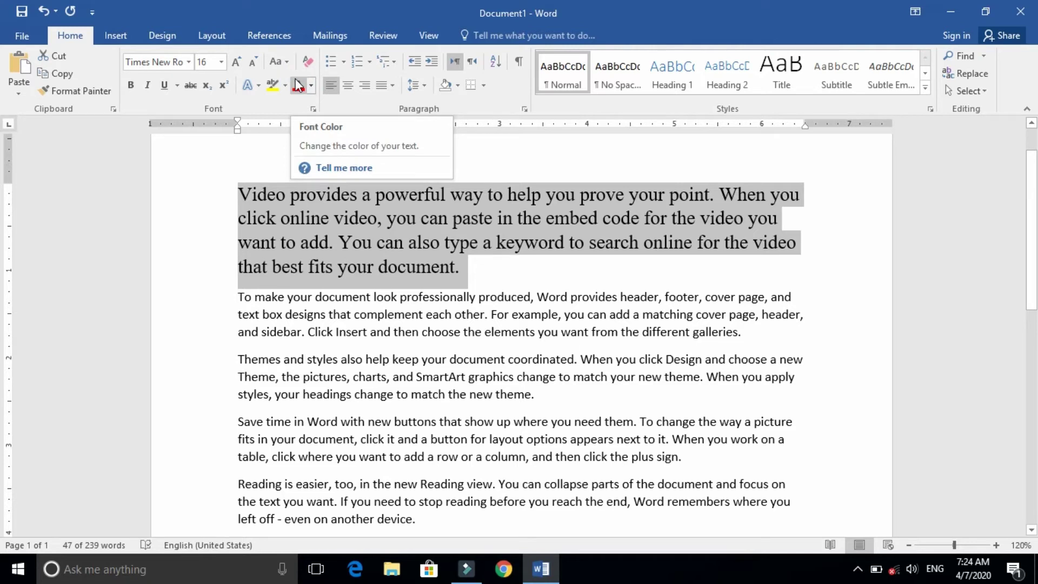
pyautogui.click(286, 61)
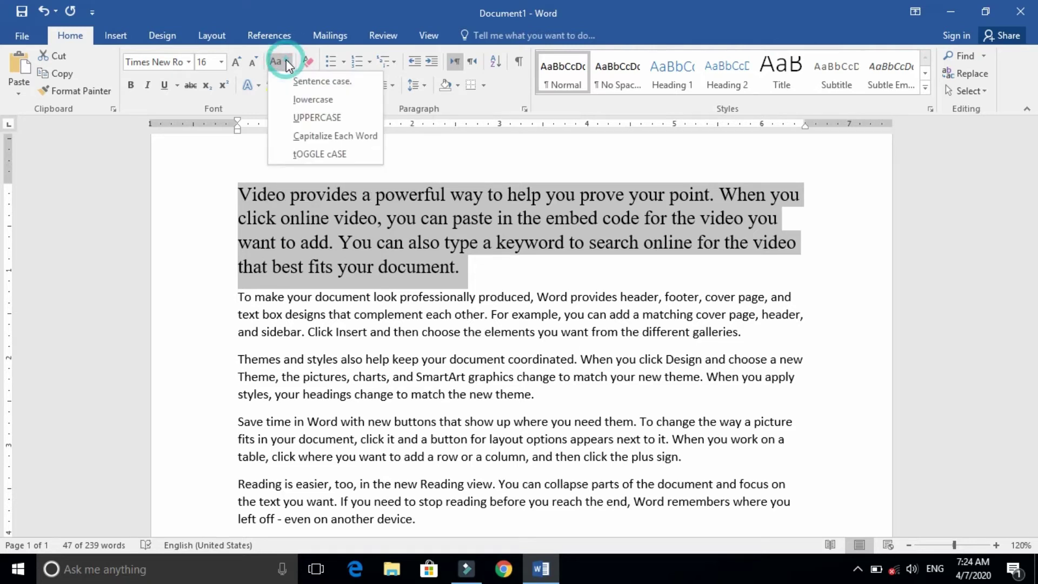
pyautogui.click(316, 118)
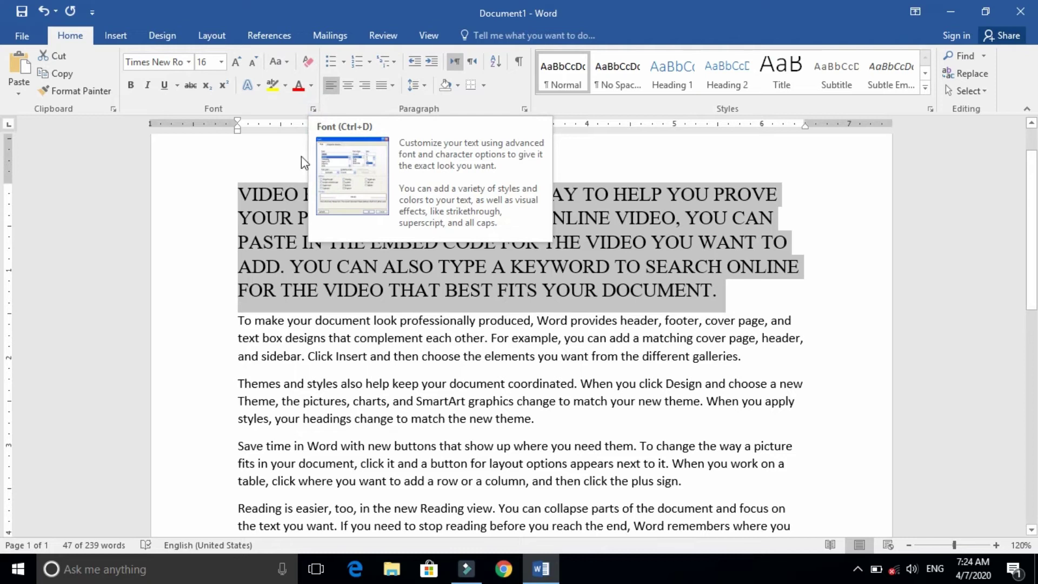
pyautogui.click(287, 62)
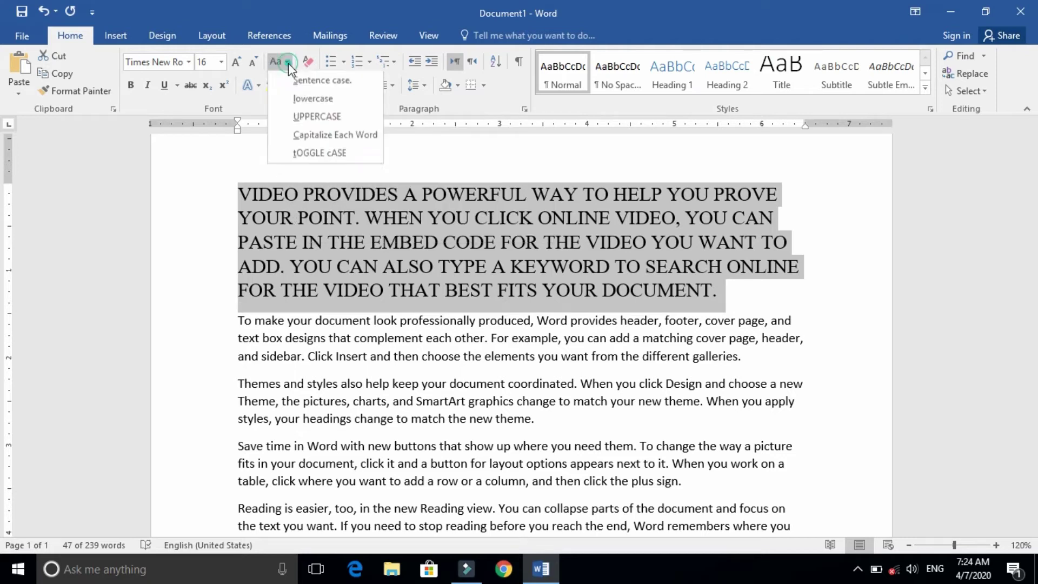
pyautogui.click(310, 138)
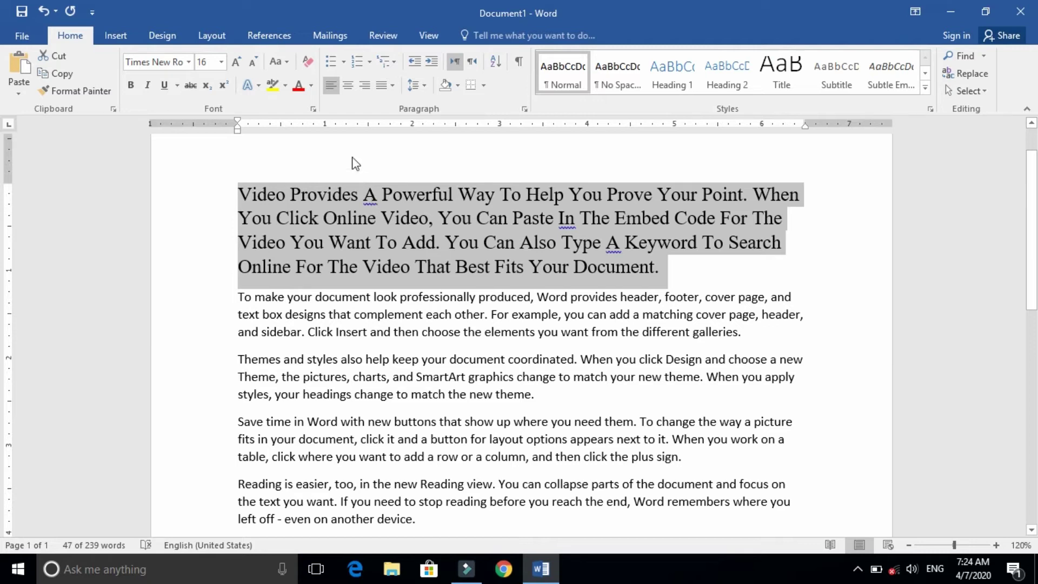
pyautogui.click(284, 63)
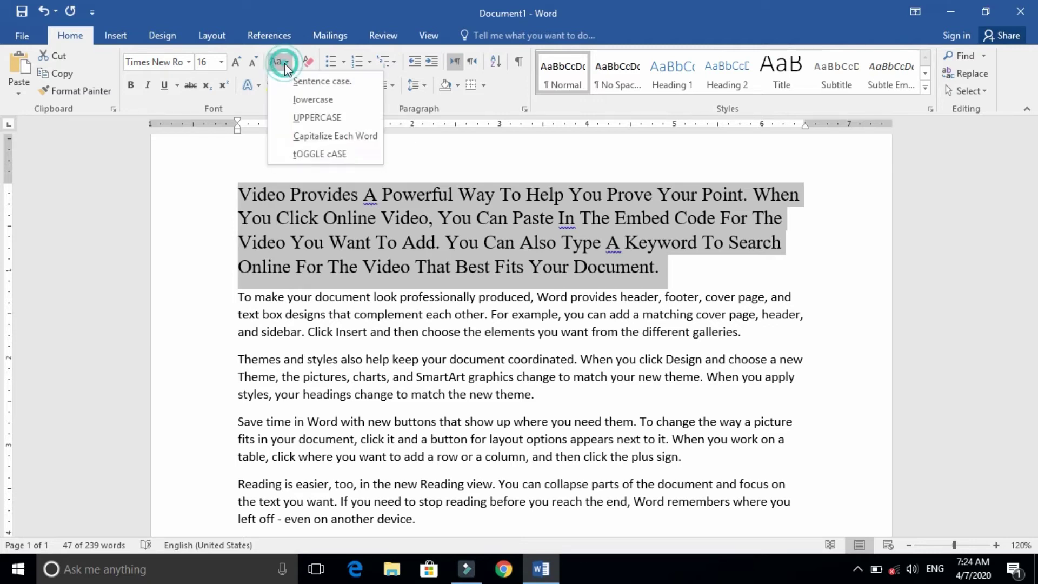
pyautogui.click(313, 154)
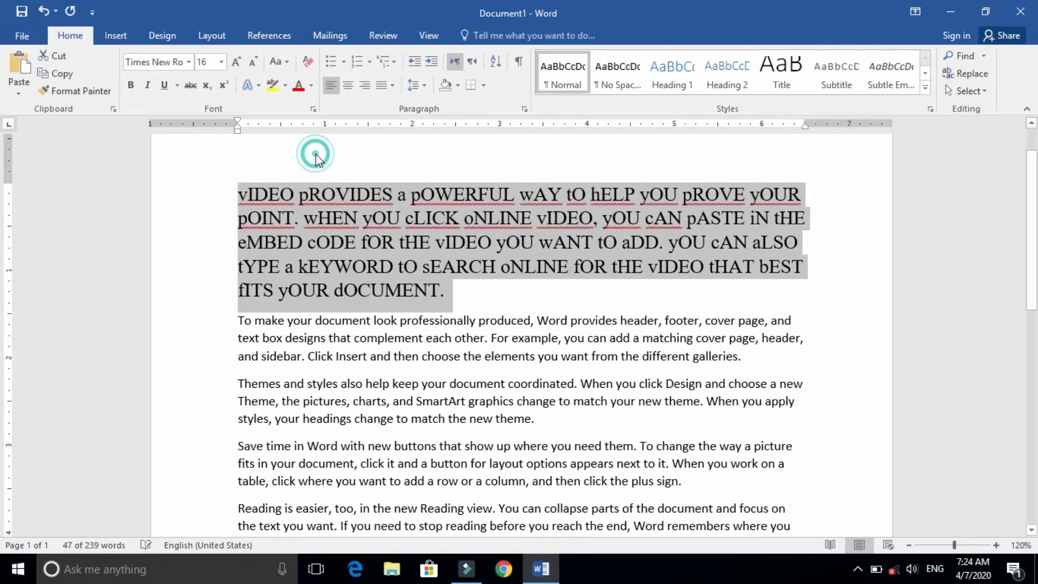
pyautogui.click(279, 62)
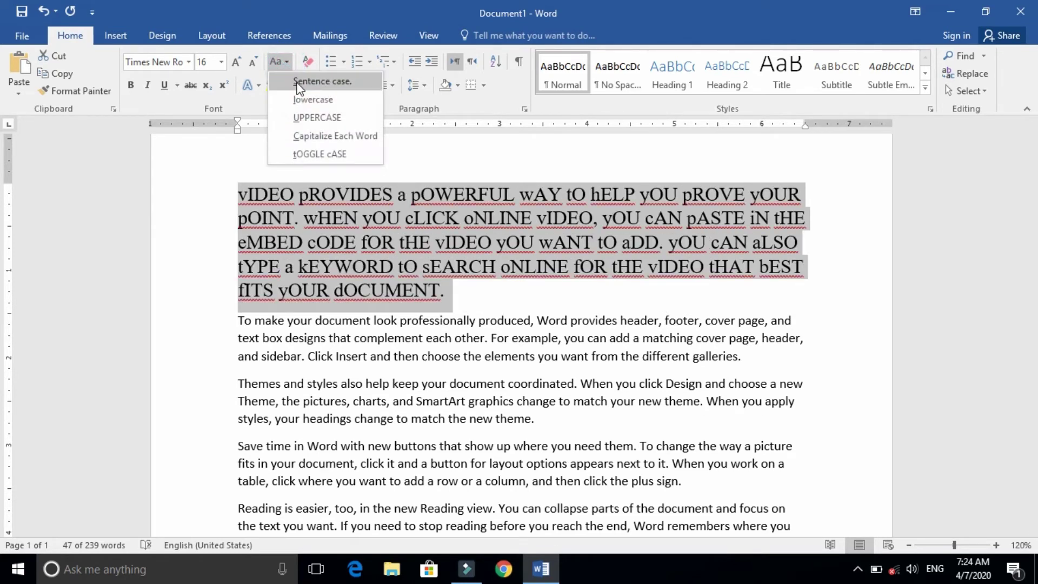
pyautogui.click(297, 82)
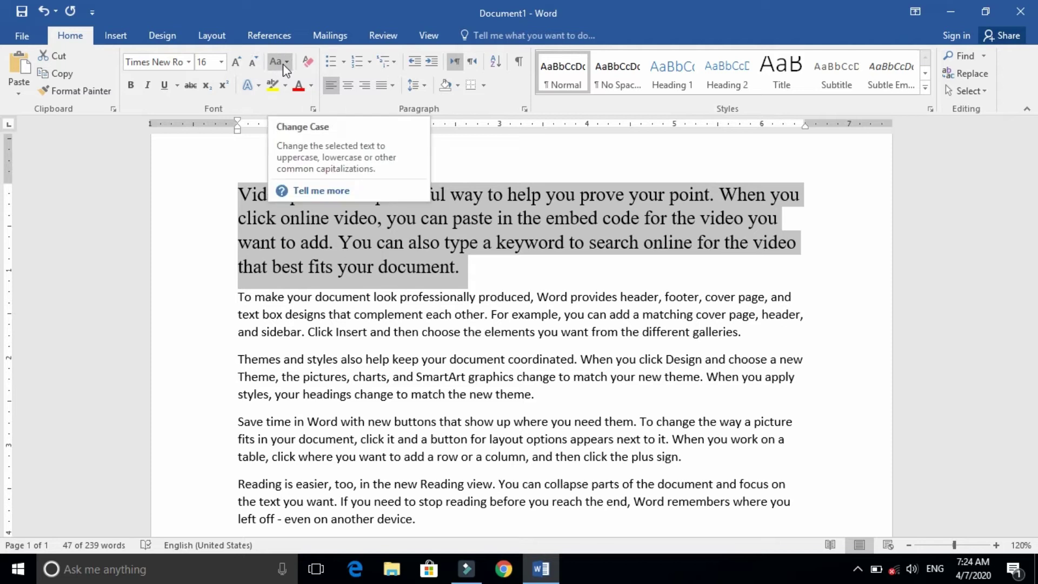
# Step: Try bold on the first paragraph three times, reverting it to regular weight each time
pyautogui.click(132, 86)
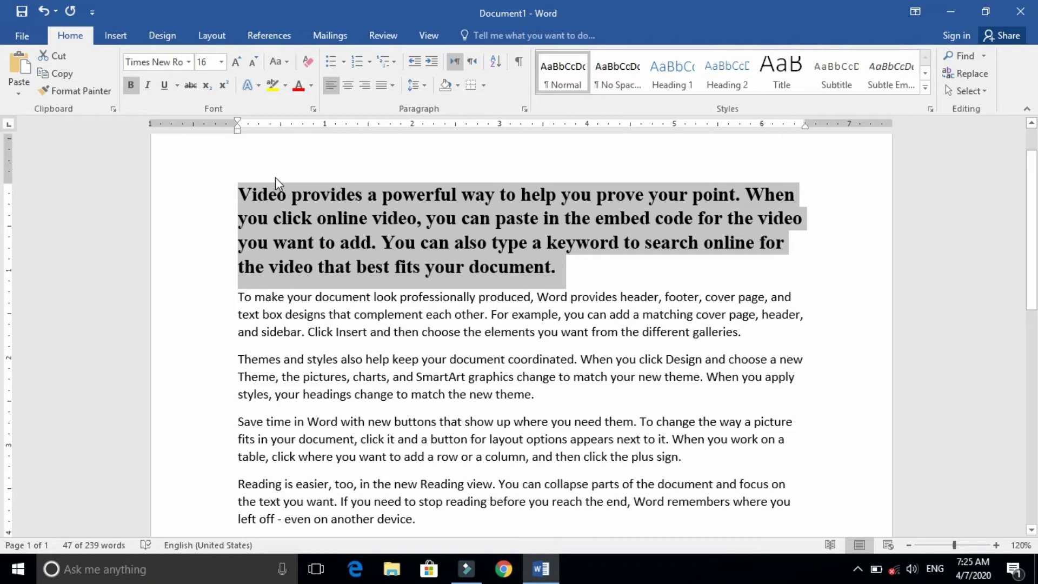
pyautogui.click(42, 11)
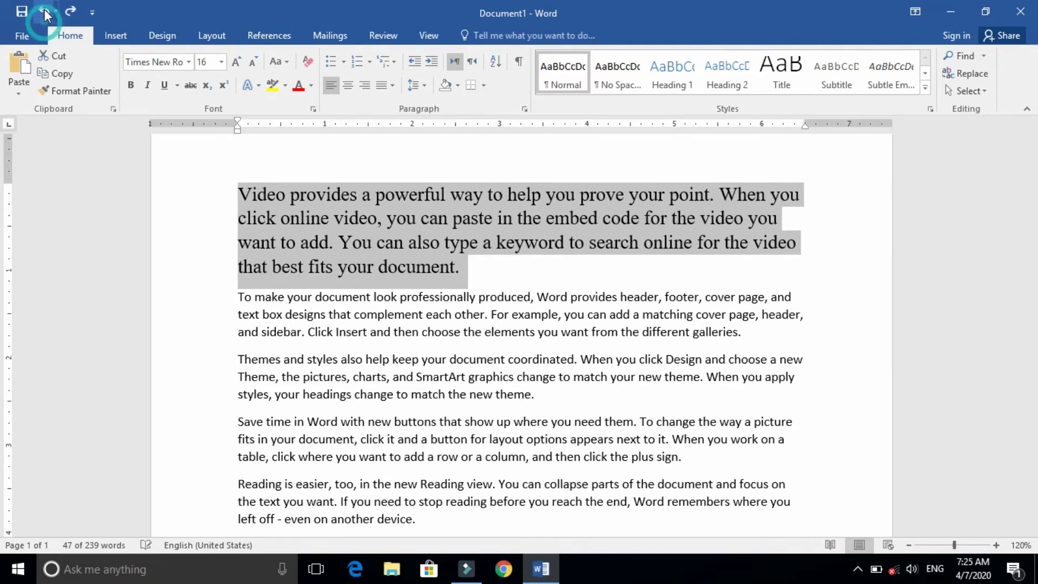
pyautogui.click(131, 86)
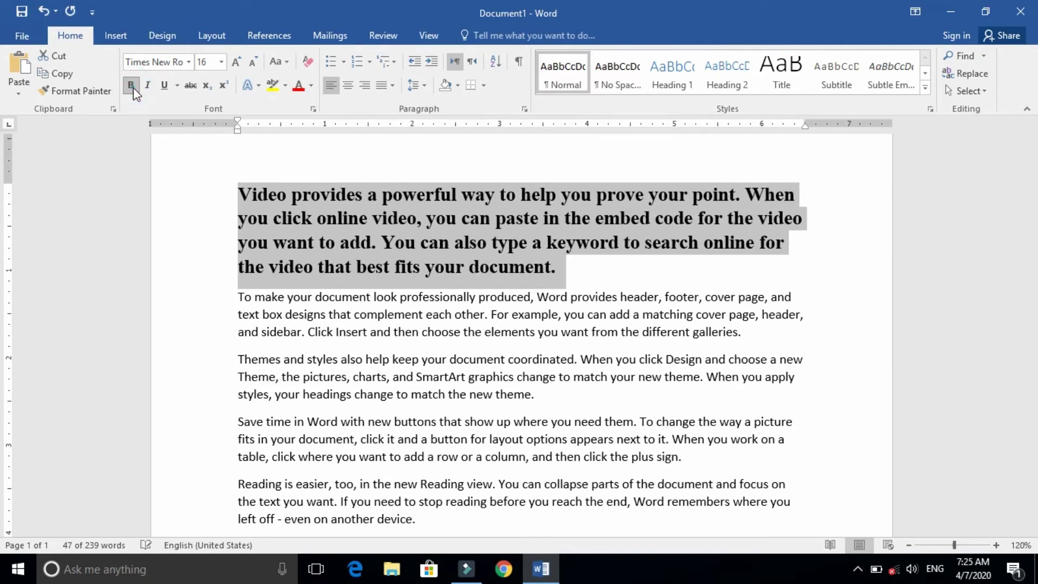
pyautogui.click(44, 11)
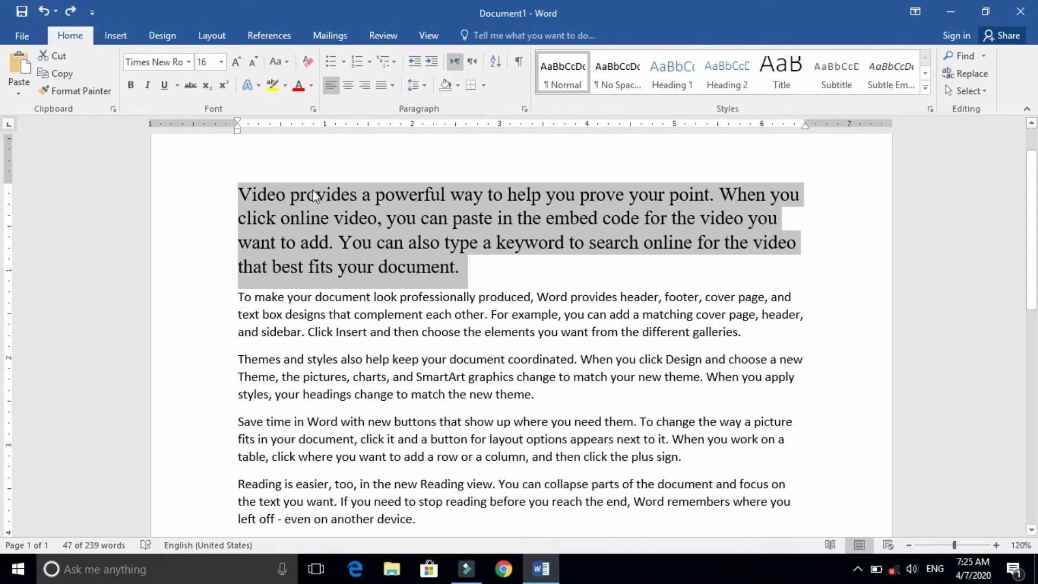
pyautogui.click(131, 85)
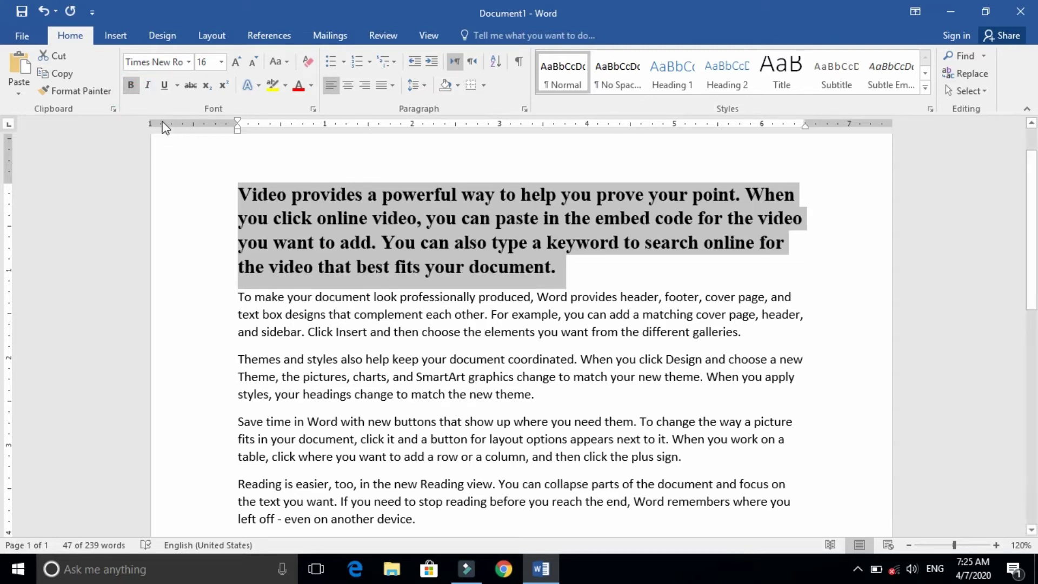
pyautogui.click(130, 85)
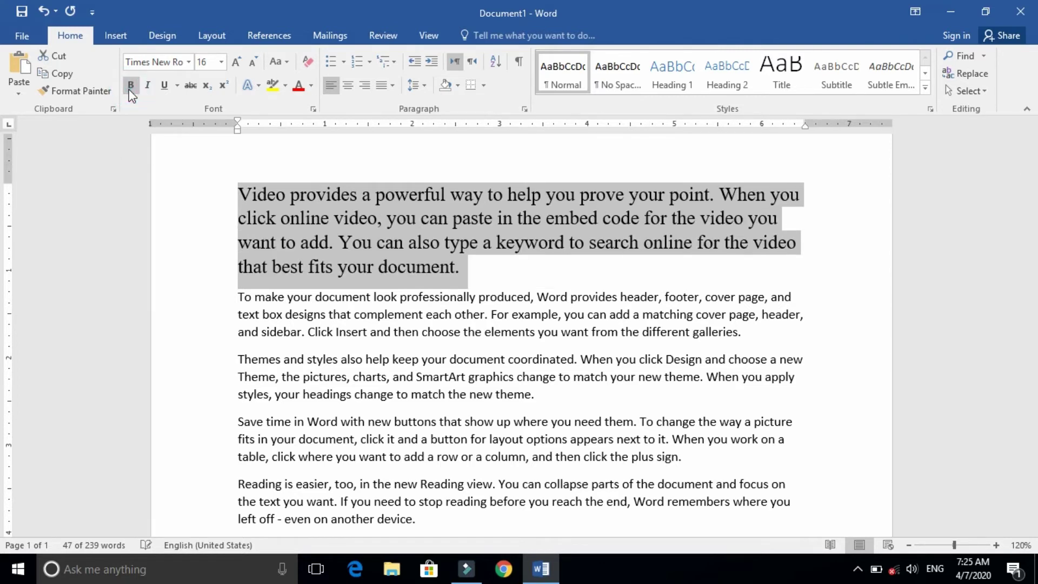
# Step: Italicize the whole first paragraph, and try a single underline on it before removing the underline
pyautogui.tripleClick(254, 193)
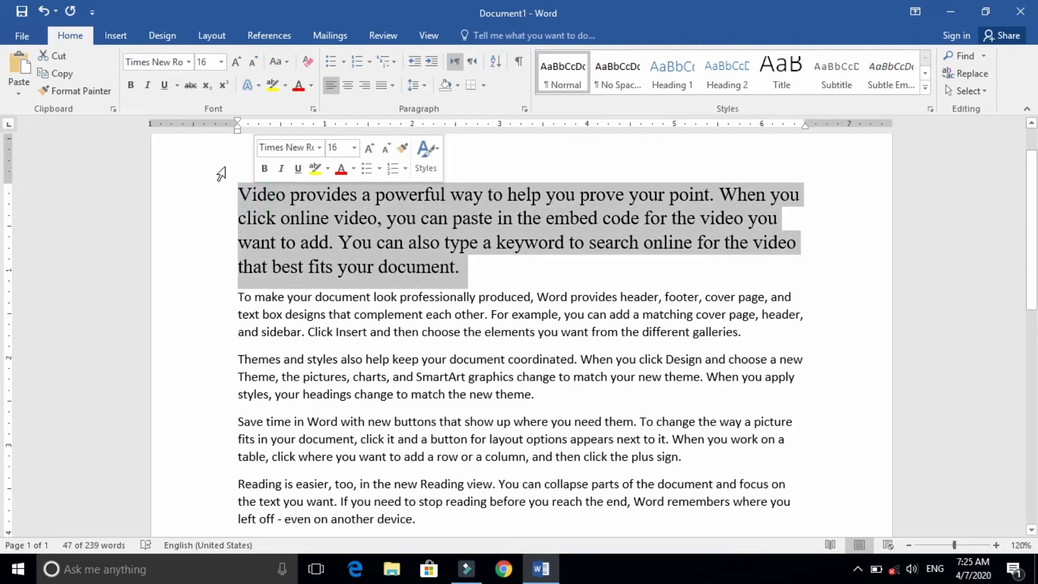
pyautogui.click(148, 86)
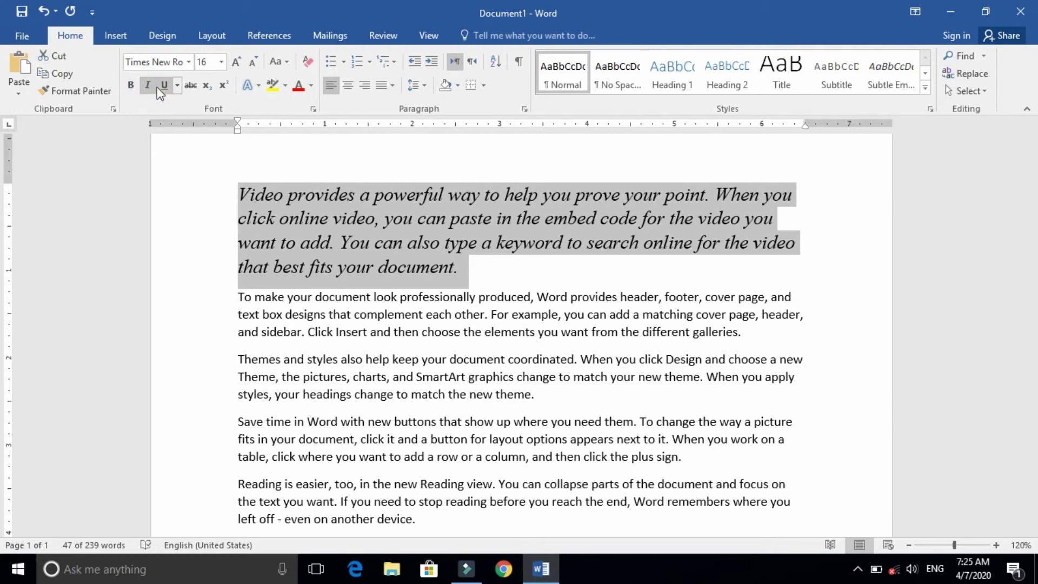
pyautogui.click(162, 86)
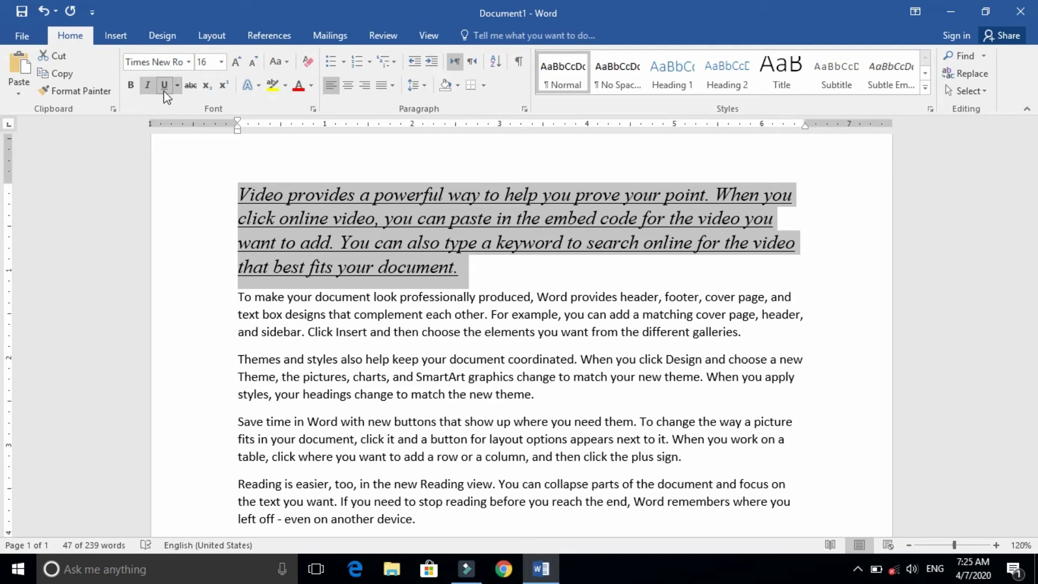
pyautogui.click(164, 90)
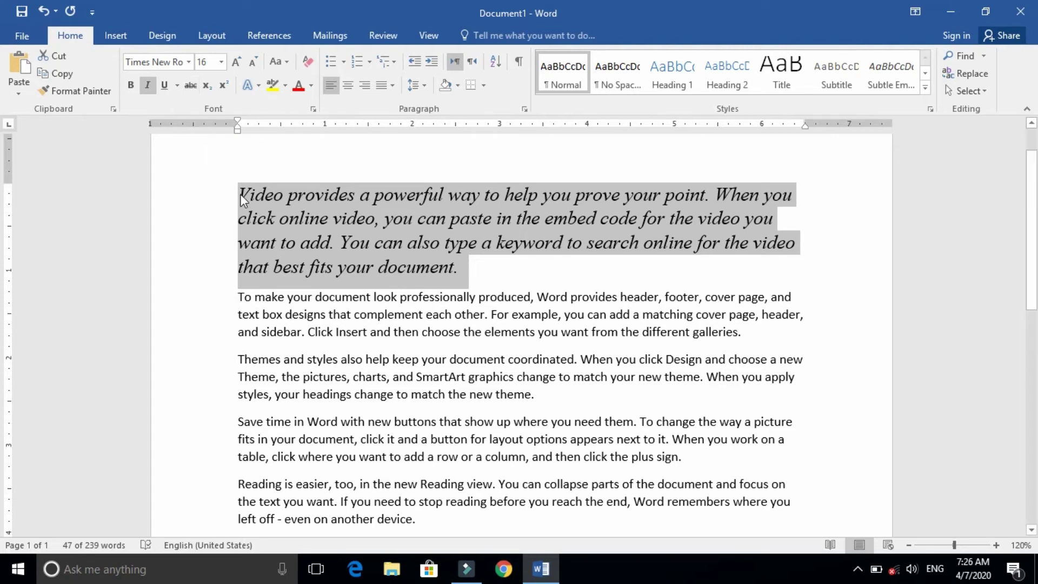
# Step: Try strikethrough on the whole first paragraph and remove it again
pyautogui.click(190, 86)
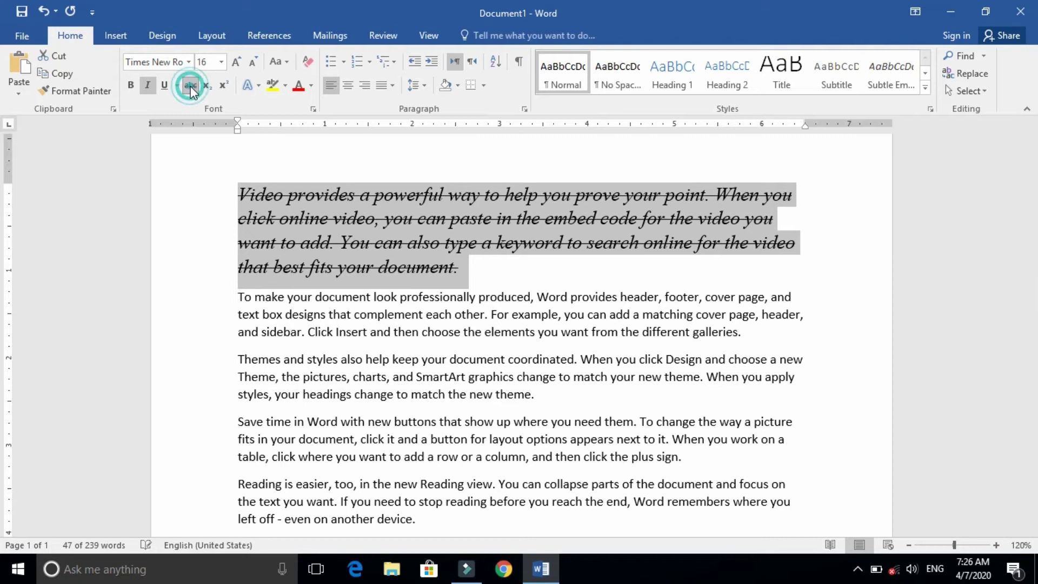
pyautogui.click(403, 264)
pyautogui.click(461, 265)
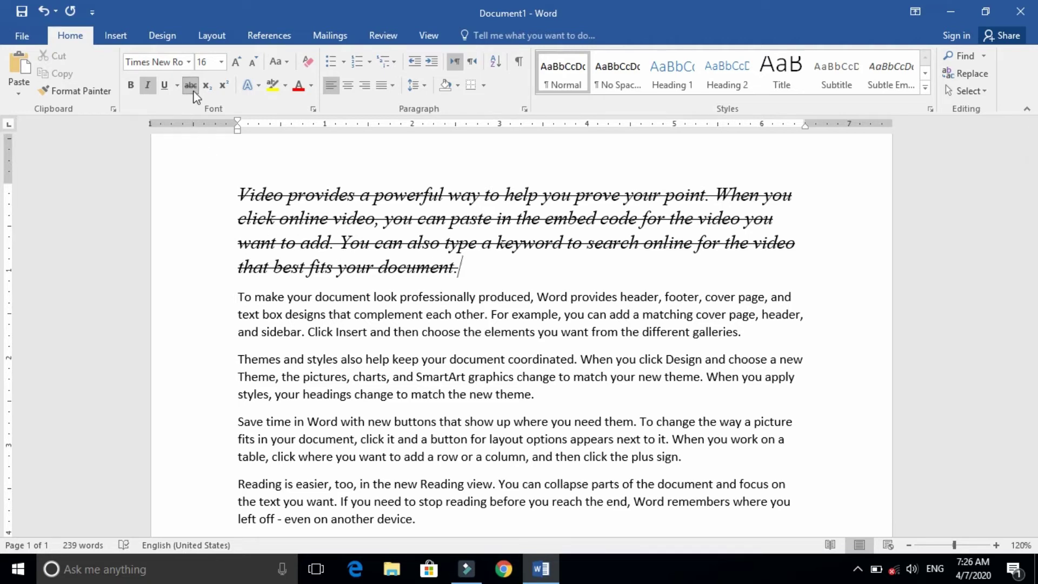
pyautogui.tripleClick(280, 195)
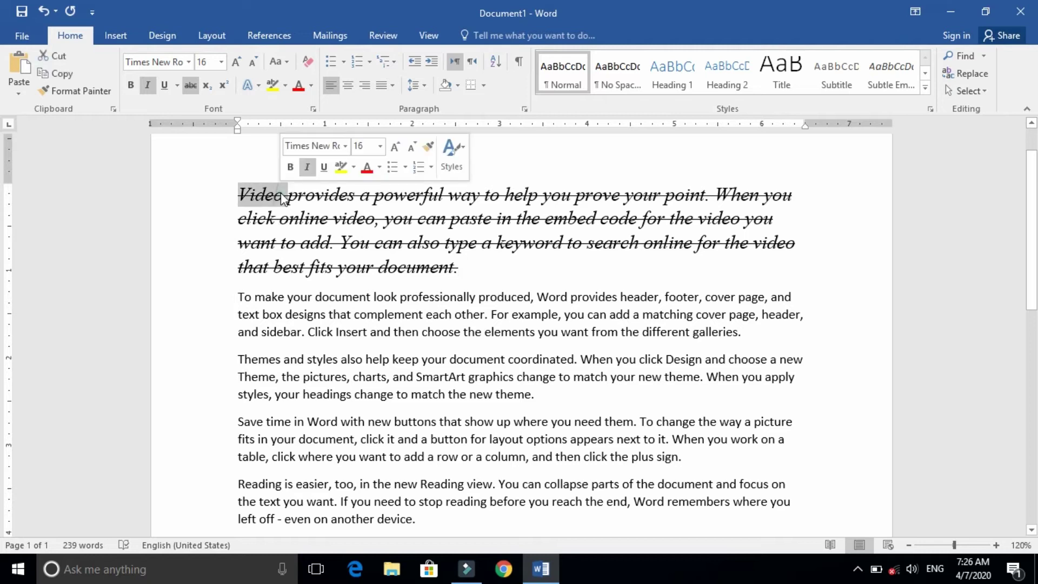
pyautogui.click(192, 86)
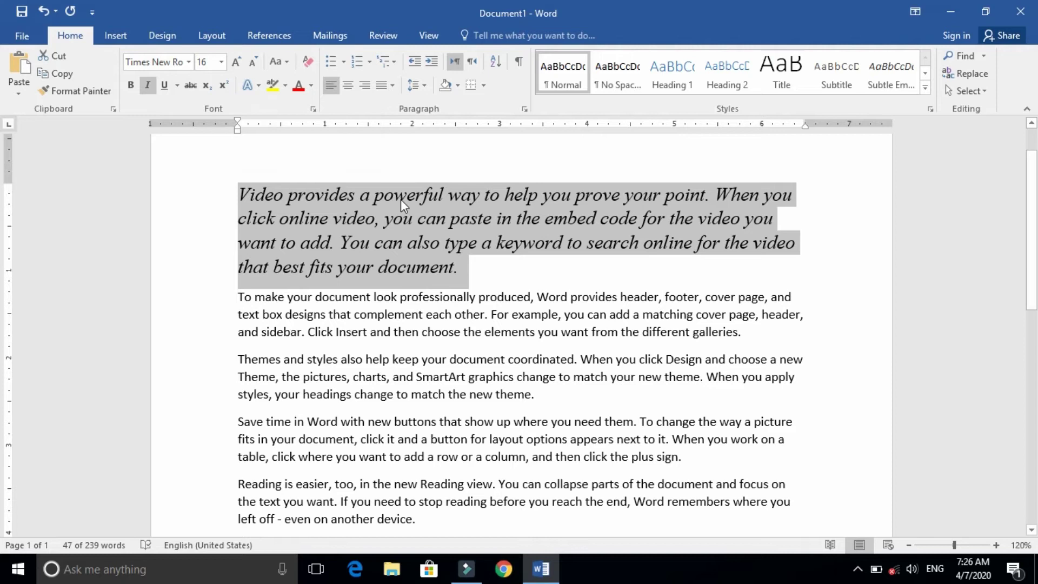
# Step: Add two new lines below the first paragraph reading "H2O" and "X5", leaving a blank line before the second paragraph
pyautogui.click(468, 267)
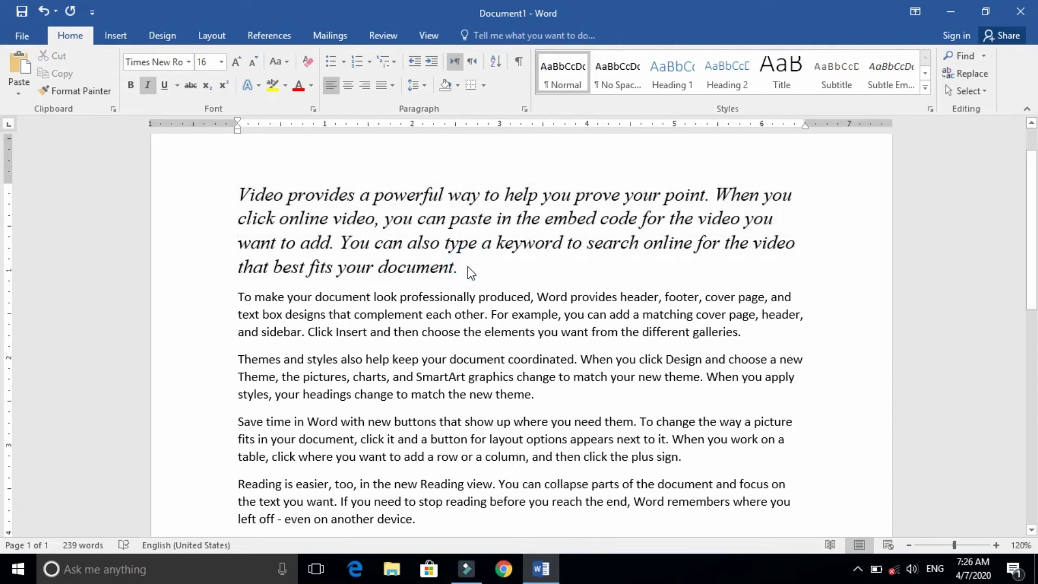
pyautogui.press('Return')
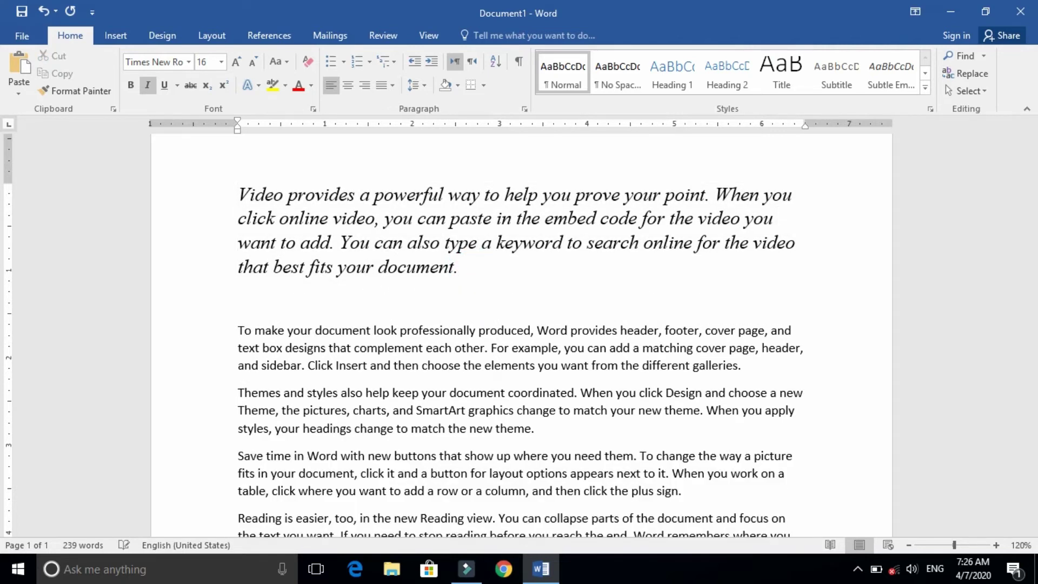
pyautogui.press('Return')
pyautogui.click(239, 300)
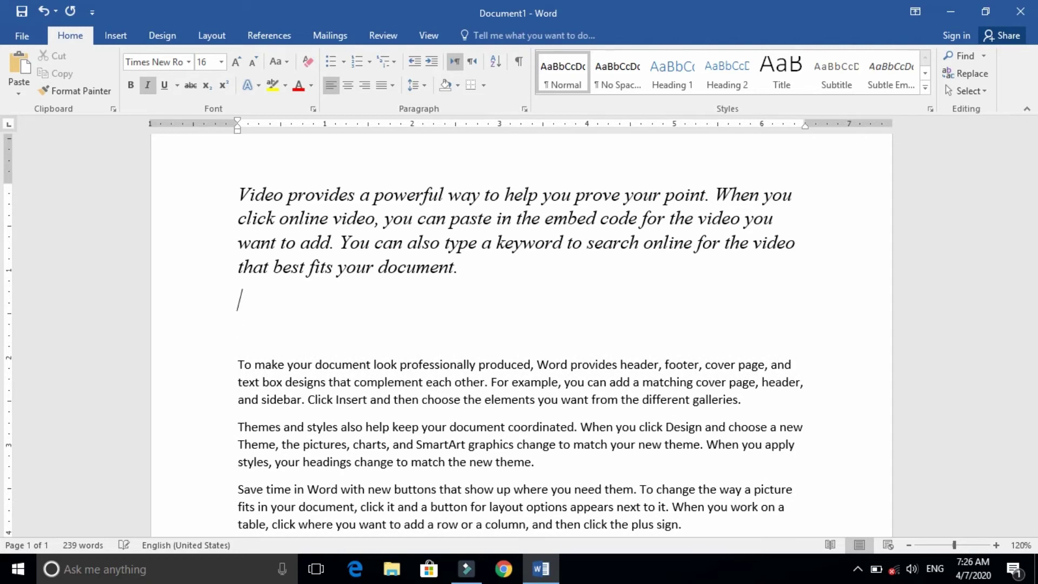
pyautogui.write('H2o')
pyautogui.press('BackSpace')
pyautogui.write('O')
pyautogui.press('Return')
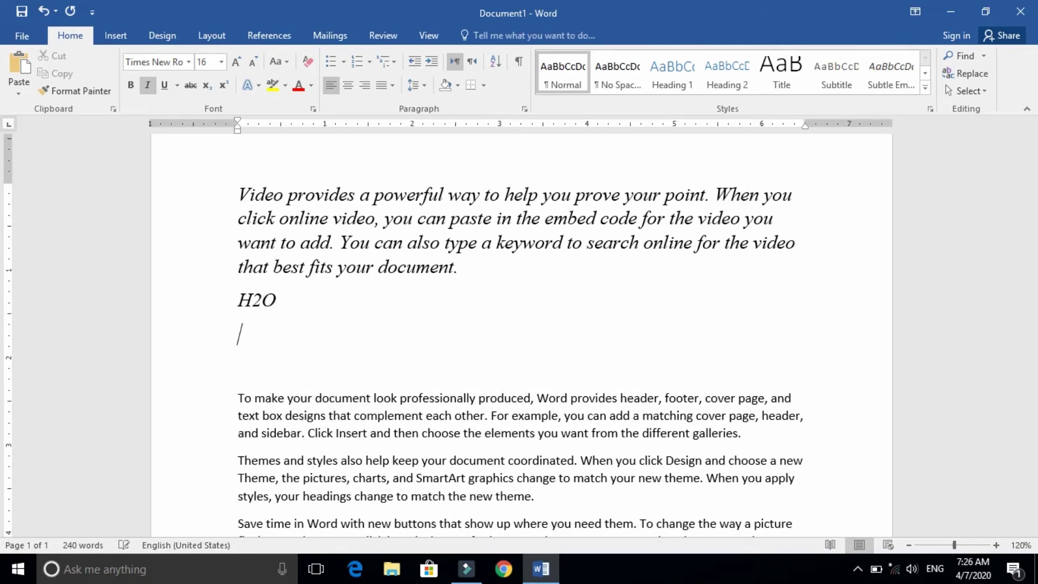
pyautogui.write('x')
pyautogui.press('BackSpace')
pyautogui.write('X5')
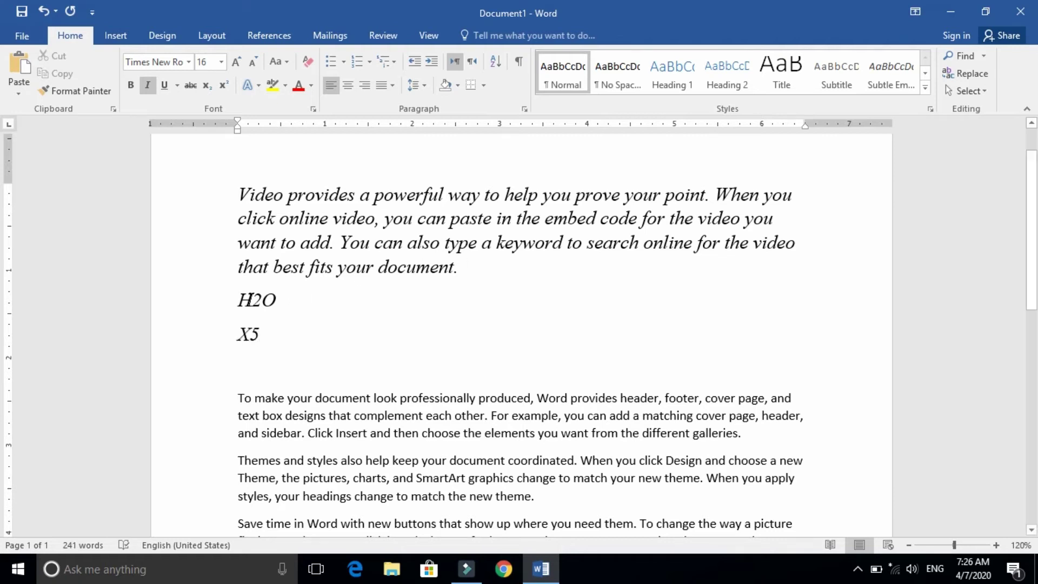
# Step: Format the 2 in H2O as subscript
pyautogui.click(255, 301)
pyautogui.moveTo(251, 301); pyautogui.dragTo(261, 301)
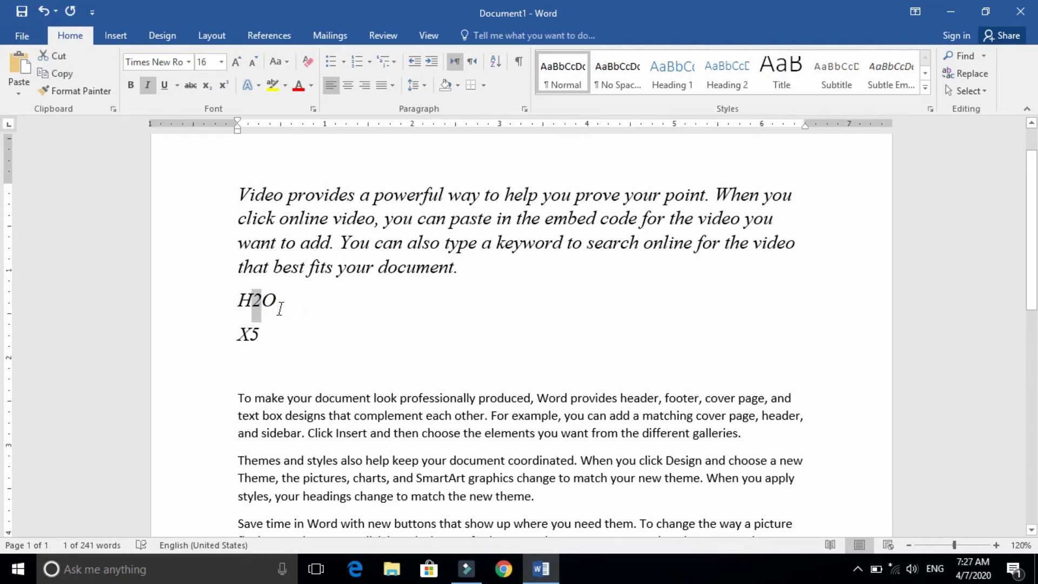
pyautogui.click(208, 85)
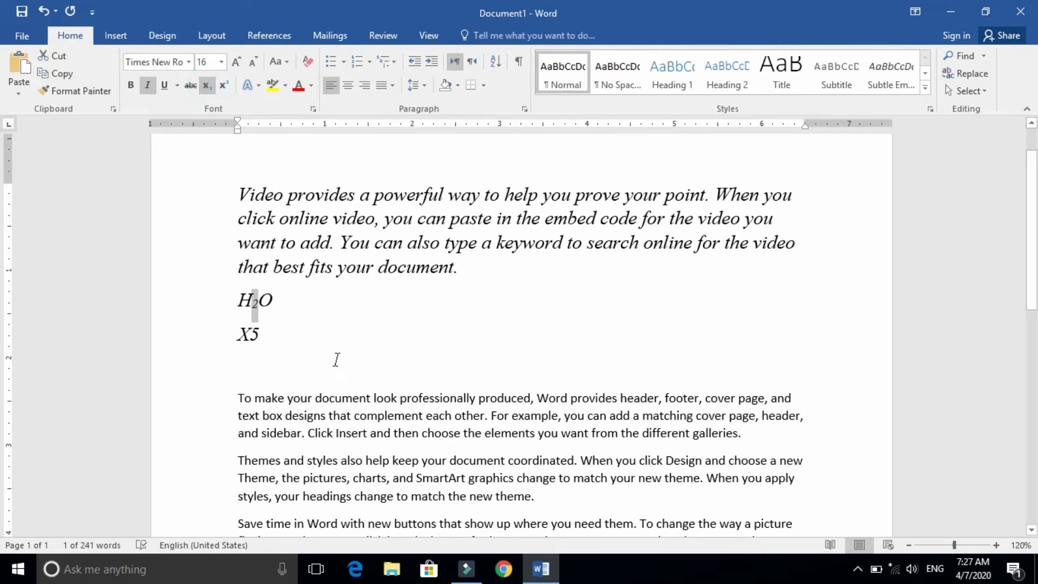
# Step: Increase the font size of the whole H2O line stepwise to 36
pyautogui.tripleClick(256, 310)
pyautogui.click(236, 61)
pyautogui.click(236, 61)
pyautogui.click(236, 61)
pyautogui.click(236, 61)
pyautogui.click(236, 61)
pyautogui.click(236, 61)
pyautogui.click(237, 61)
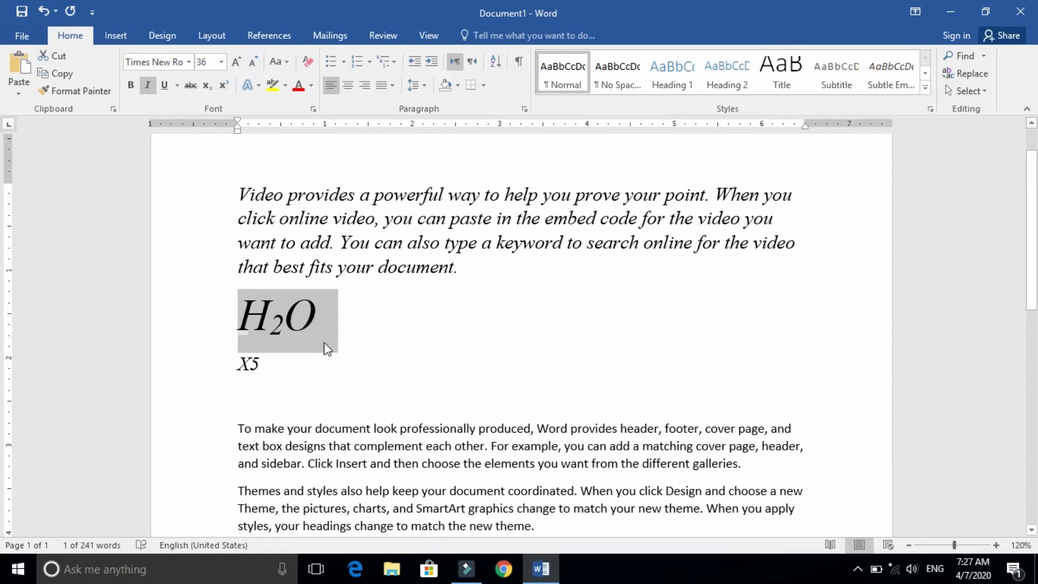
# Step: Copy the H2O line's formatting onto the X5 line with Format Painter
pyautogui.click(77, 96)
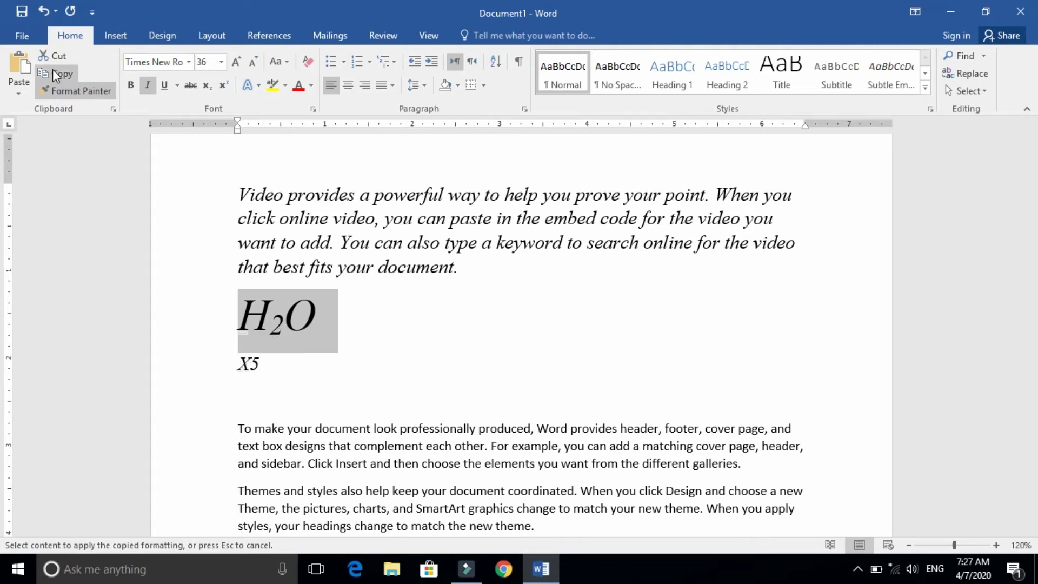
pyautogui.moveTo(270, 367)
pyautogui.mouseDown()
pyautogui.moveTo(226, 365)
pyautogui.moveTo(234, 367)
pyautogui.mouseUp()
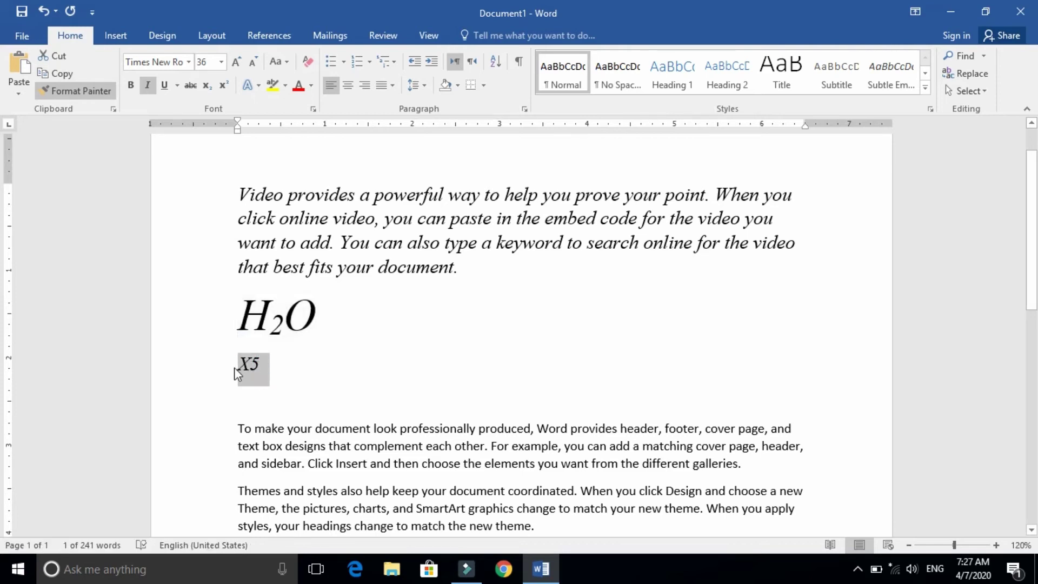
pyautogui.click(372, 381)
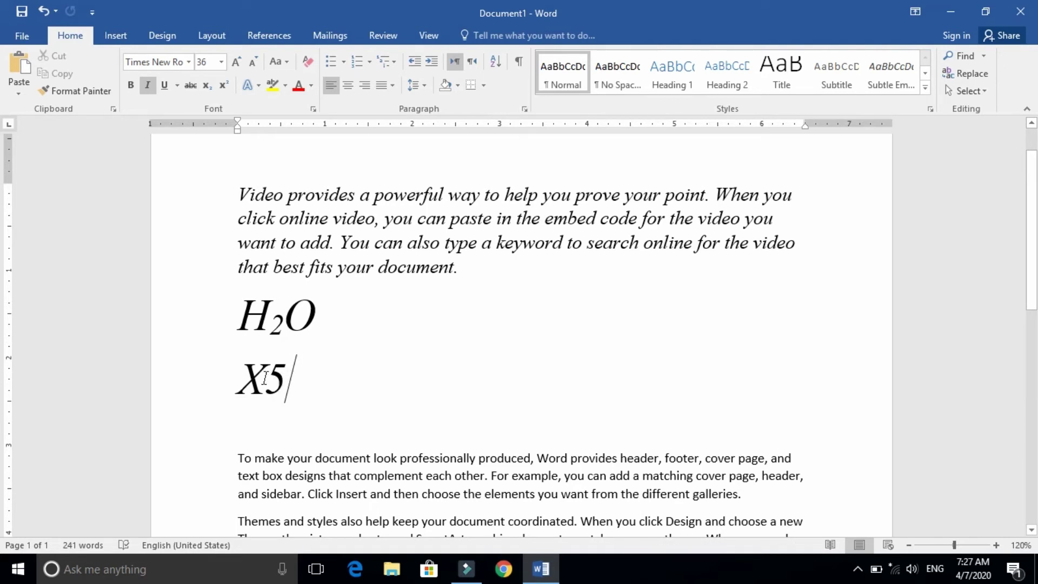
# Step: Format the 5 in the X5 line as superscript
pyautogui.hotkey('shift', 'Left')
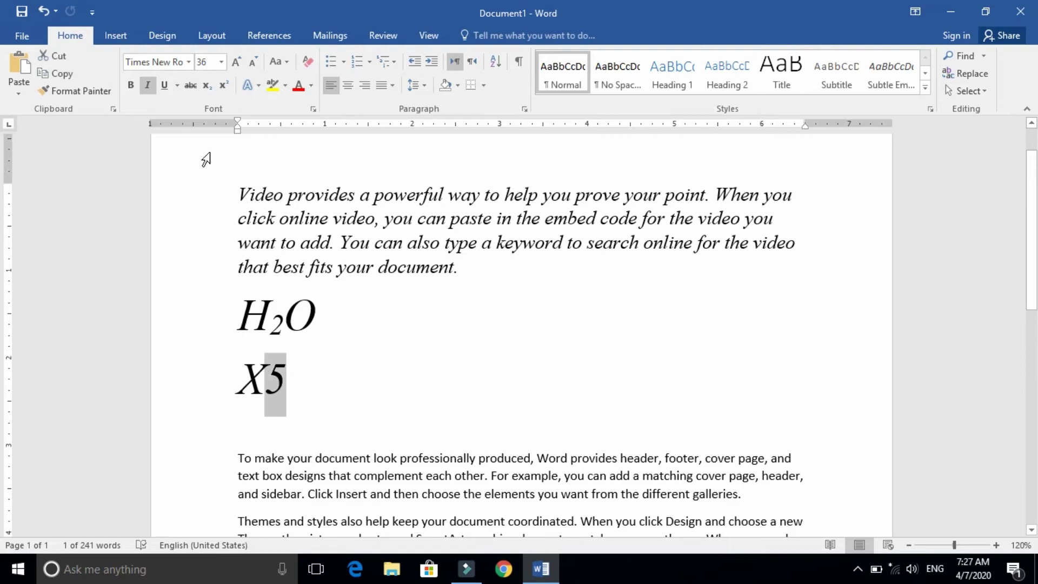
pyautogui.click(225, 85)
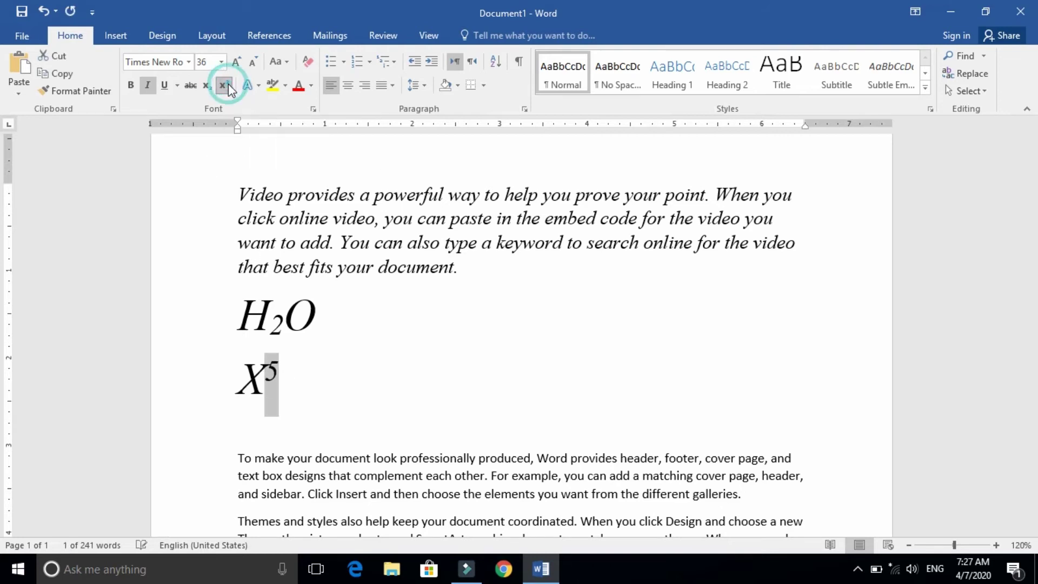
pyautogui.click(308, 408)
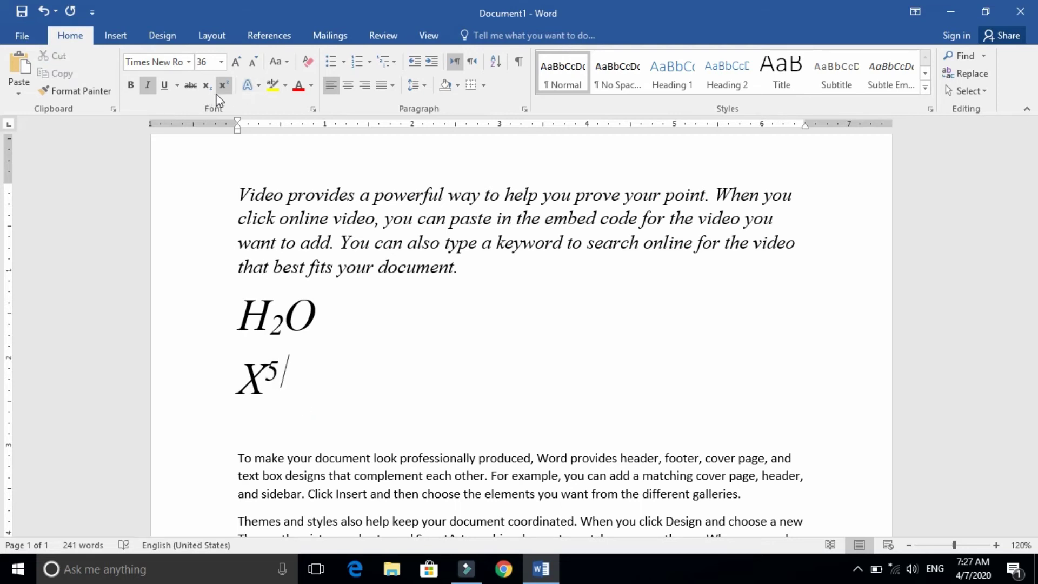
# Step: Examine the text effects offered for the first paragraph, including the outline, shadow and reflection options
pyautogui.doubleClick(308, 217)
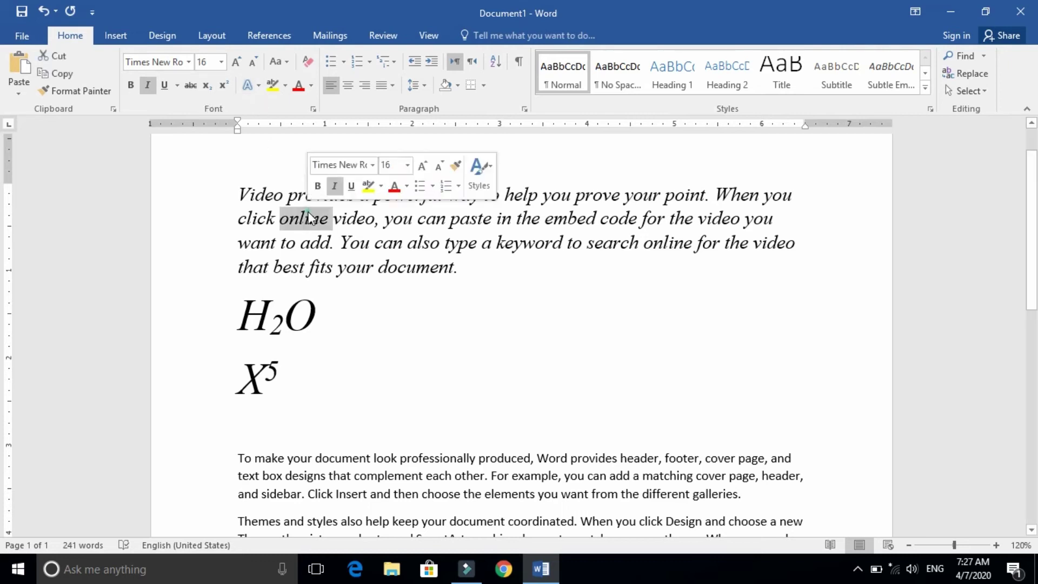
pyautogui.click(308, 218)
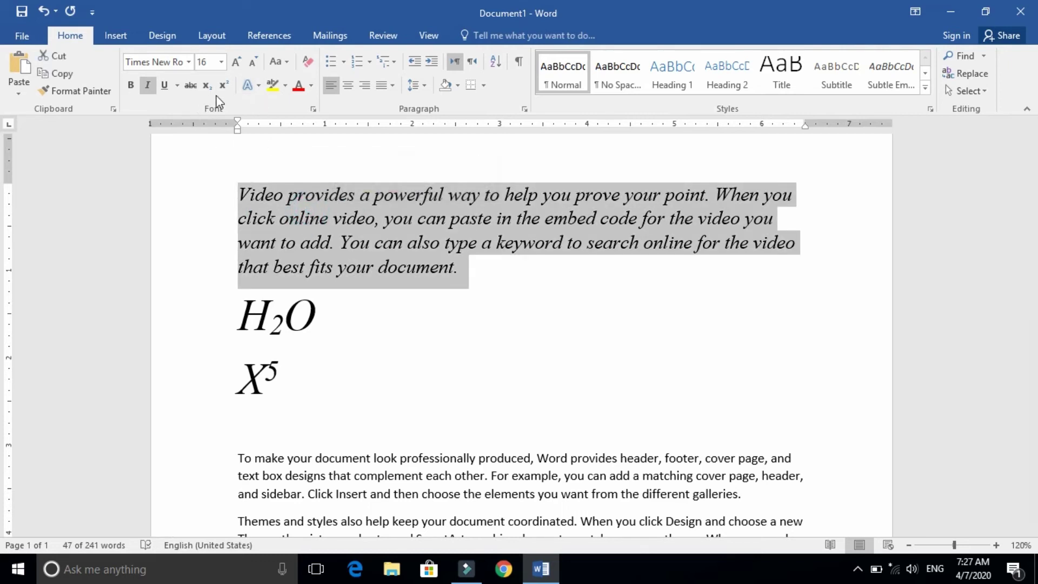
pyautogui.click(256, 89)
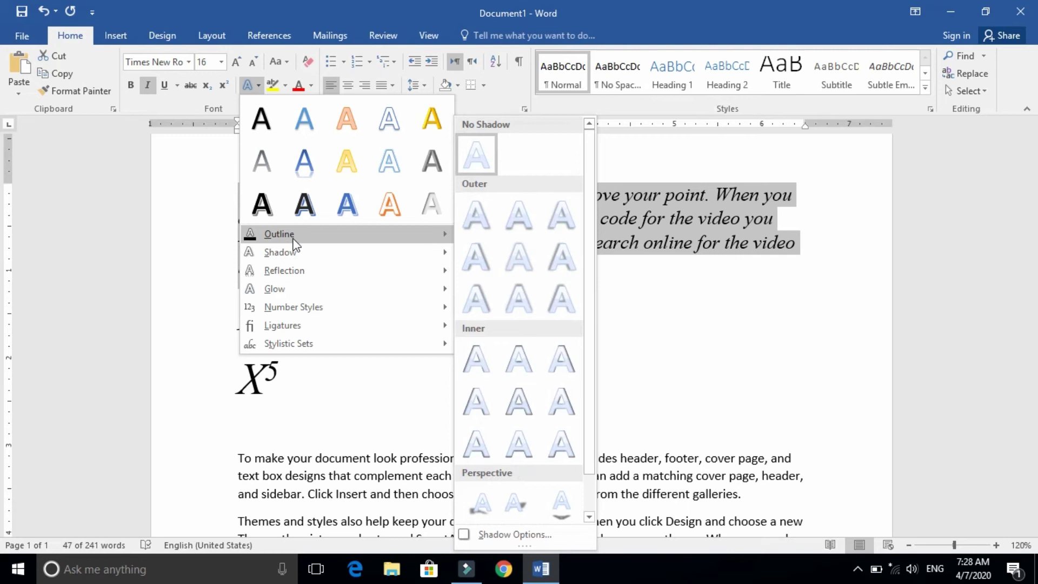
pyautogui.moveTo(295, 237)
pyautogui.moveTo(294, 273)
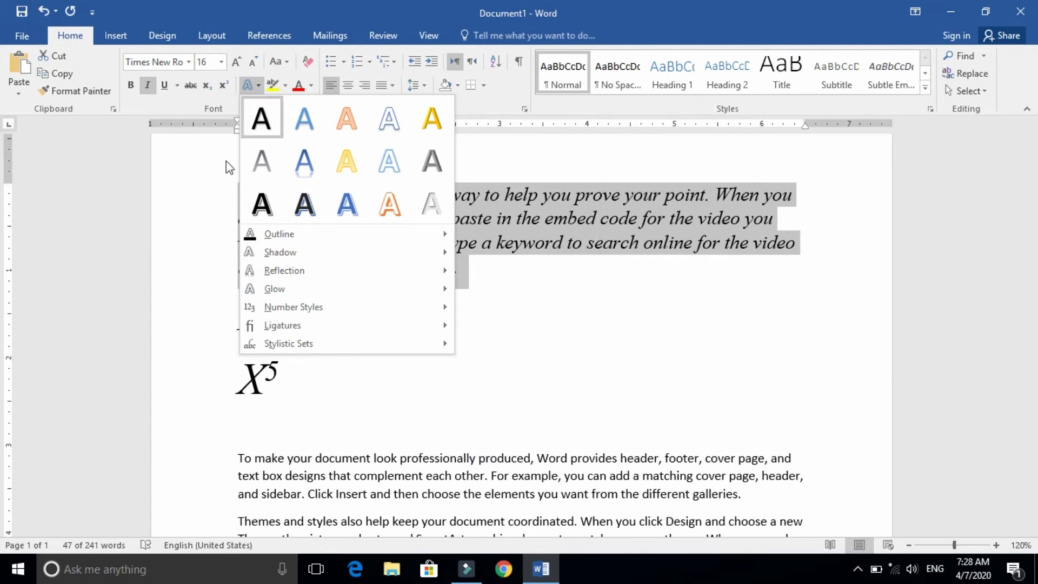
pyautogui.click(176, 236)
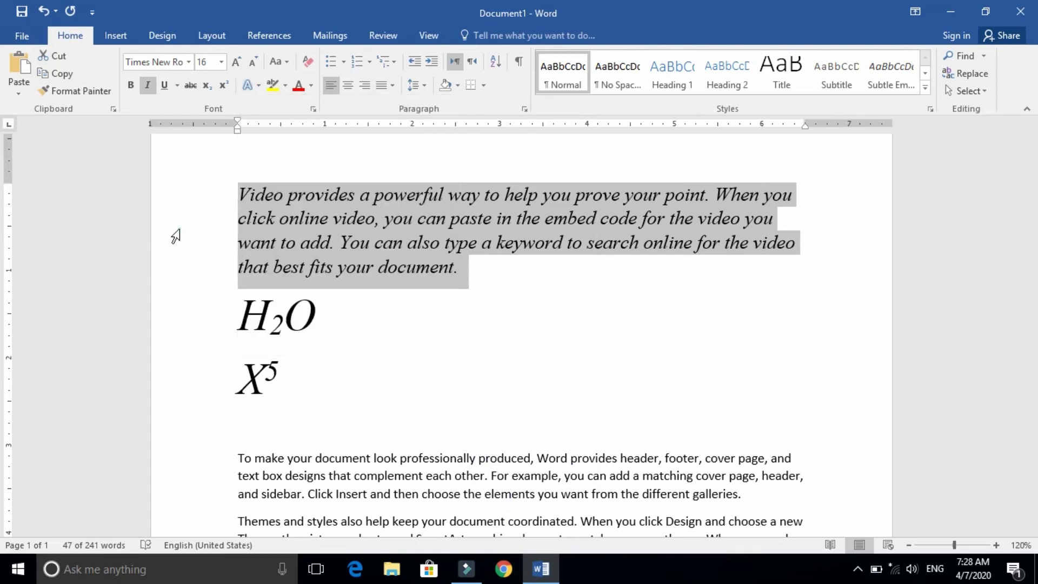
# Step: Highlight the whole first paragraph in bright green
pyautogui.click(285, 87)
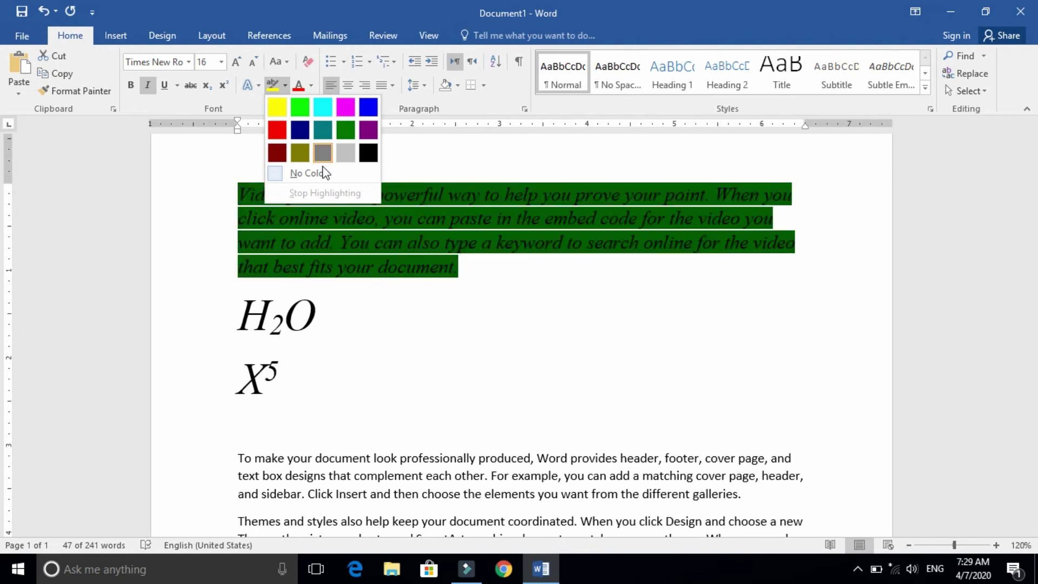
pyautogui.click(313, 245)
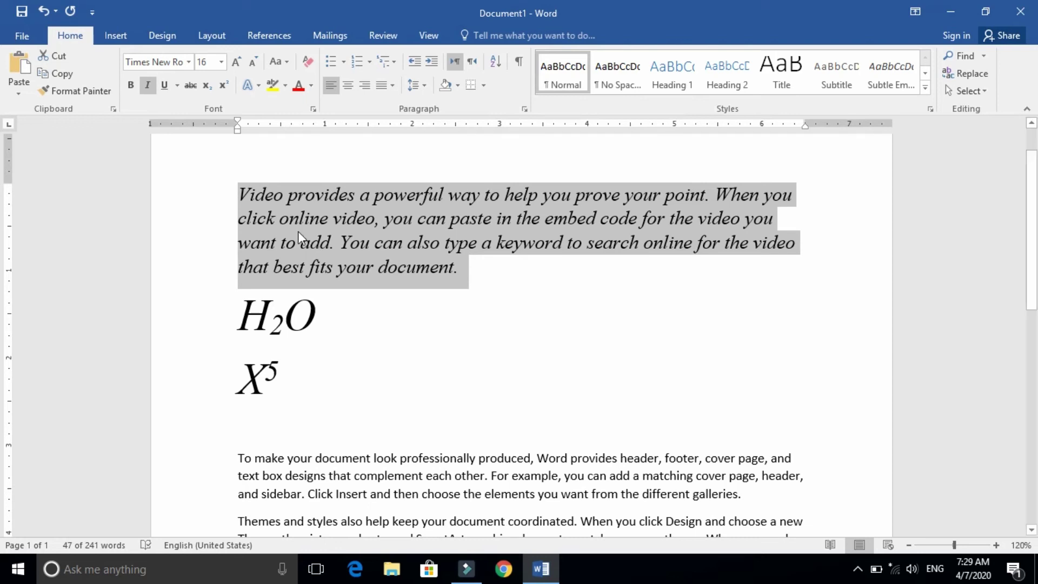
pyautogui.moveTo(286, 215)
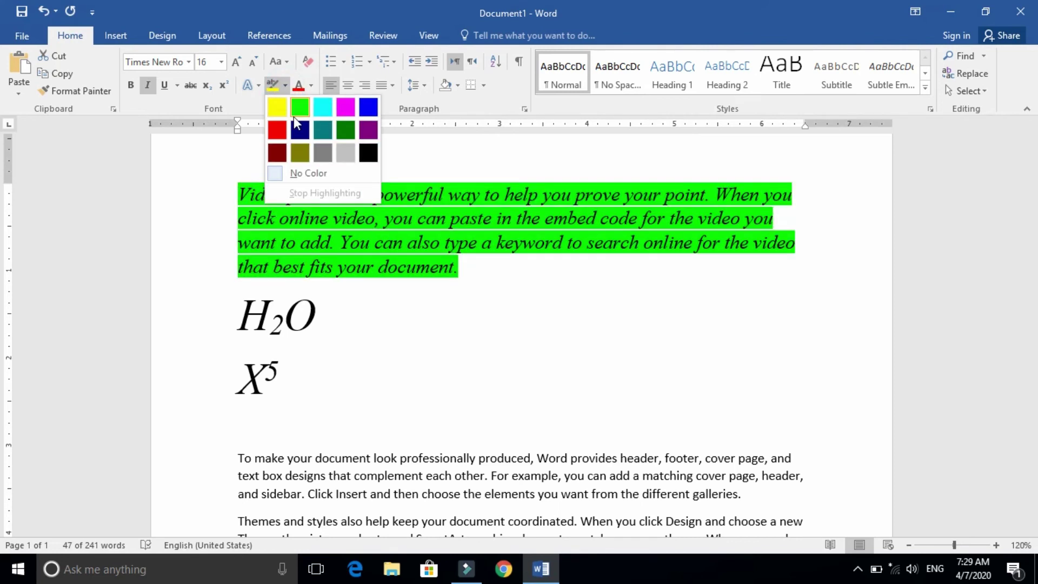
pyautogui.click(295, 114)
# Step: Highlight the whole paragraph beginning "To make your document look professionally produced" in turquoise
pyautogui.click(352, 470)
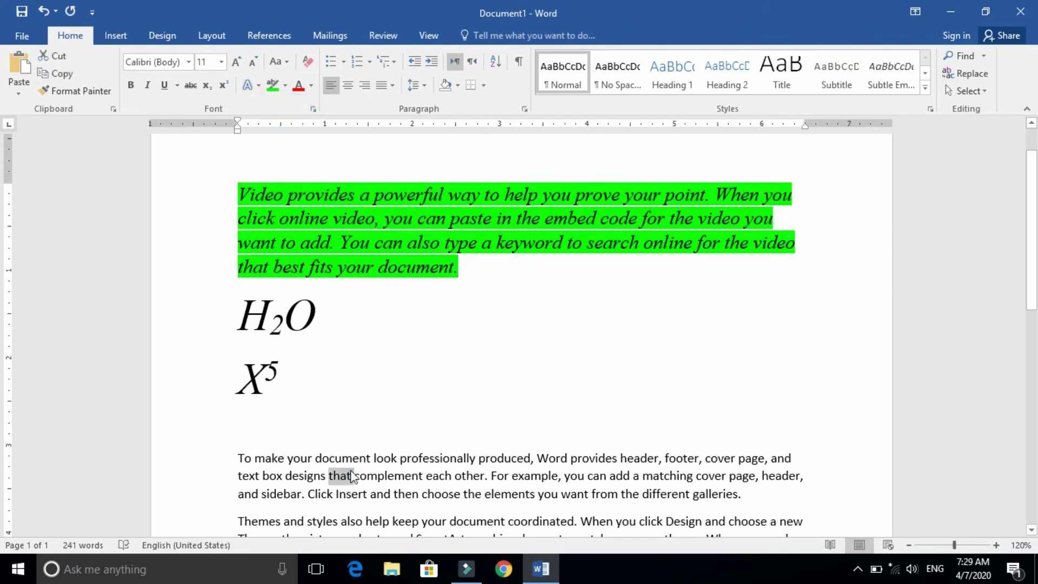
pyautogui.tripleClick(352, 470)
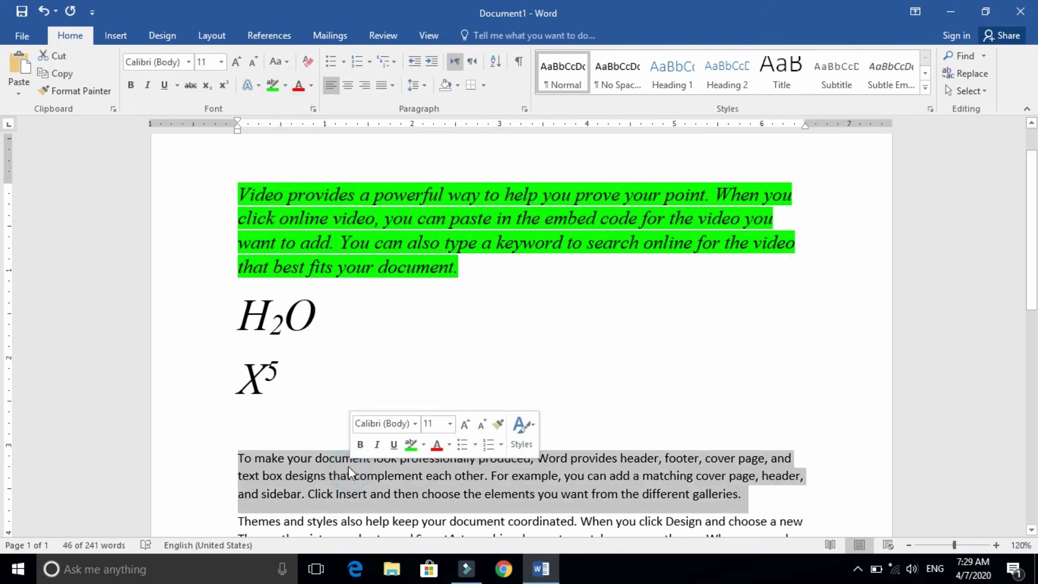
pyautogui.click(284, 89)
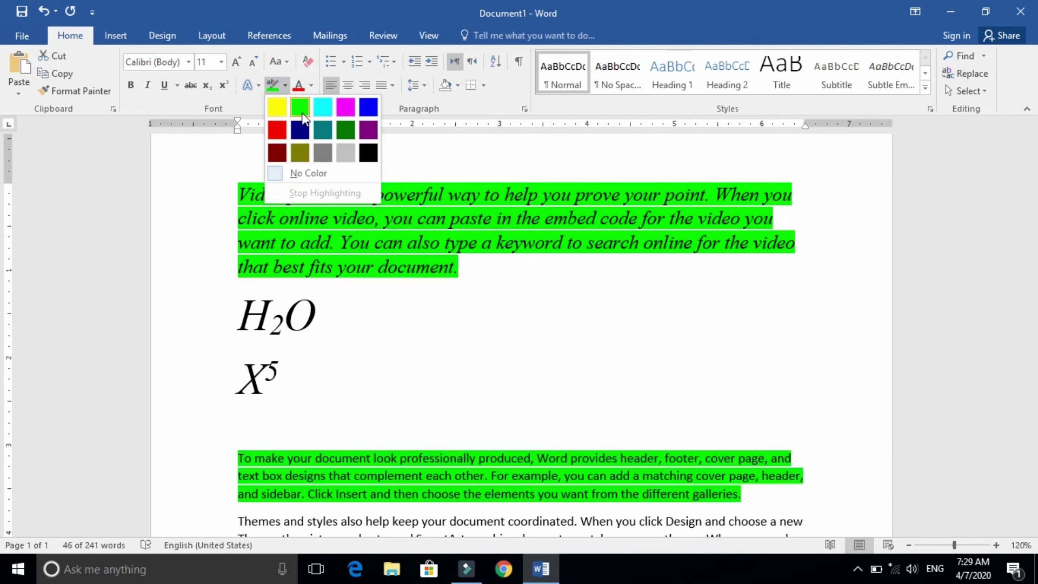
pyautogui.click(324, 111)
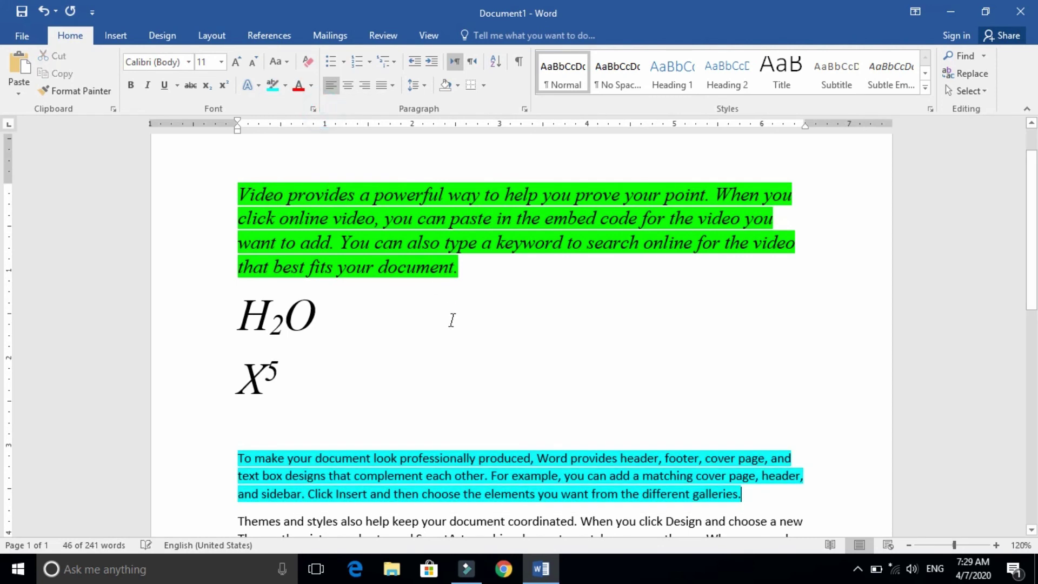
pyautogui.click(452, 319)
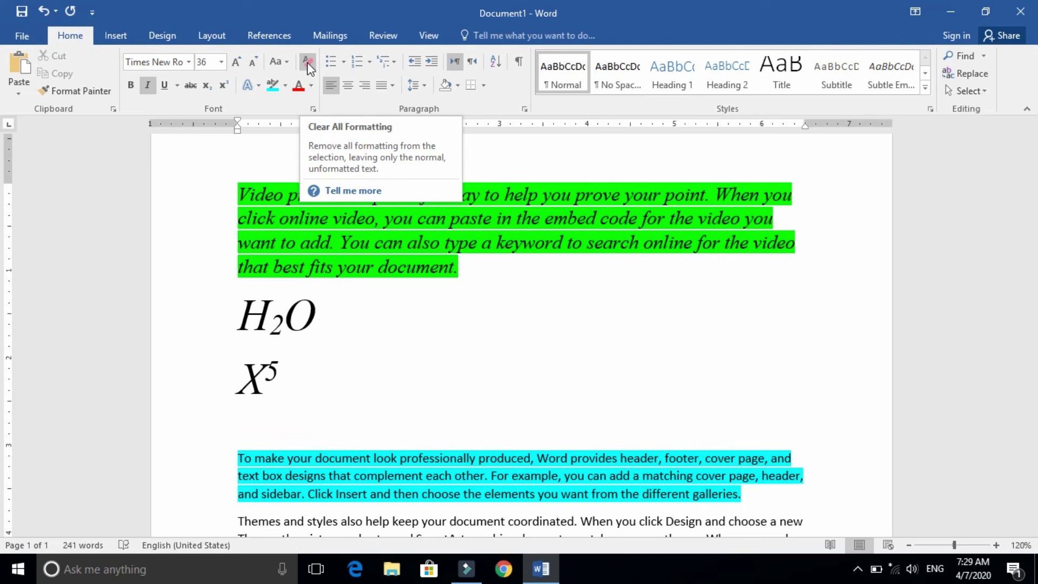
# Step: Clear all formatting from the first paragraph through the turquoise-highlighted paragraph, including the H2O and X5 lines
pyautogui.click(234, 195)
pyautogui.moveTo(234, 195); pyautogui.dragTo(757, 499)
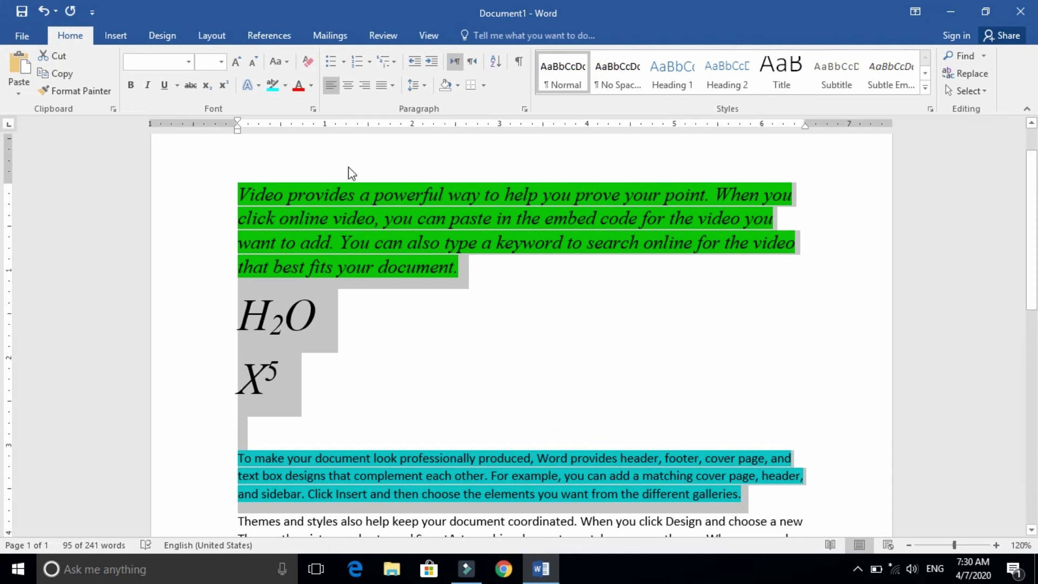
pyautogui.click(307, 62)
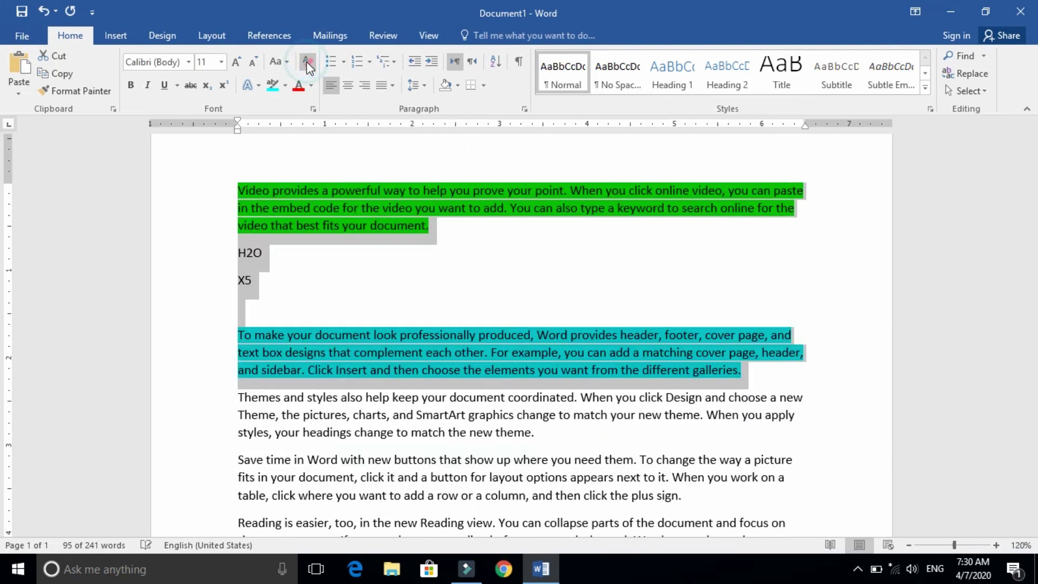
pyautogui.click(305, 313)
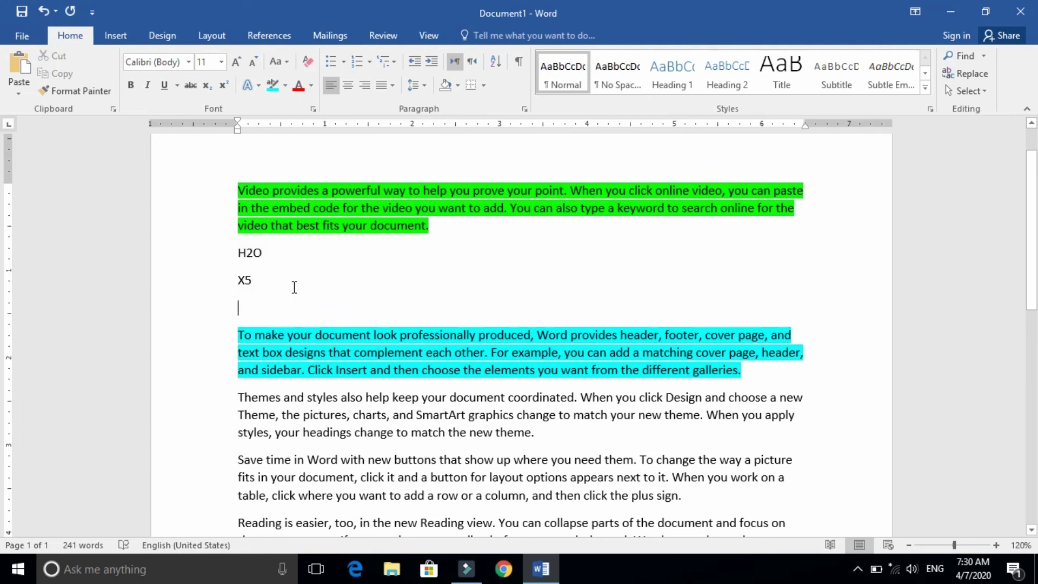
# Step: Remove the green highlight from the first paragraph by setting its highlight to No Color
pyautogui.doubleClick(319, 208)
pyautogui.tripleClick(314, 211)
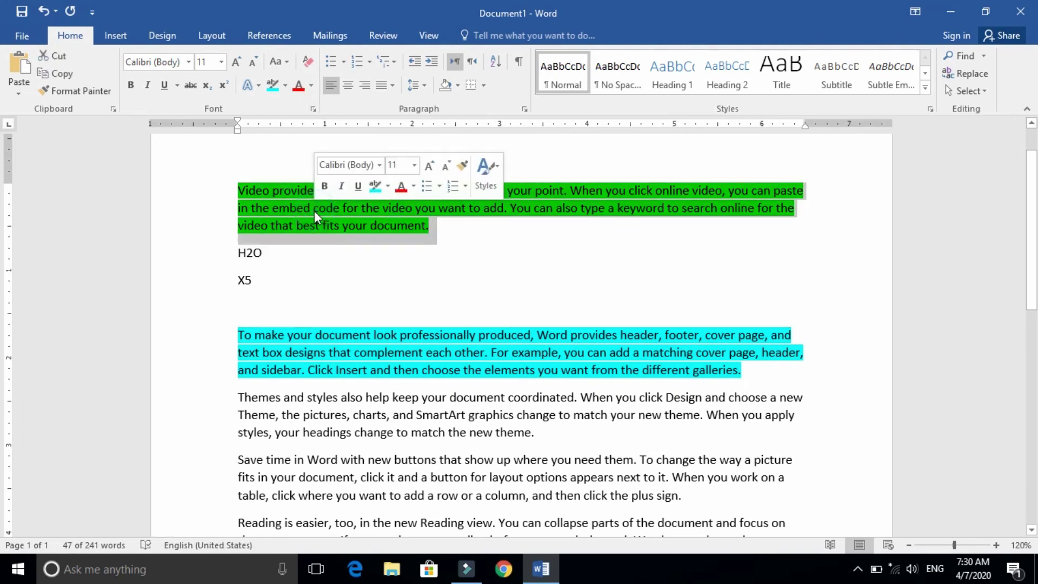
pyautogui.click(284, 92)
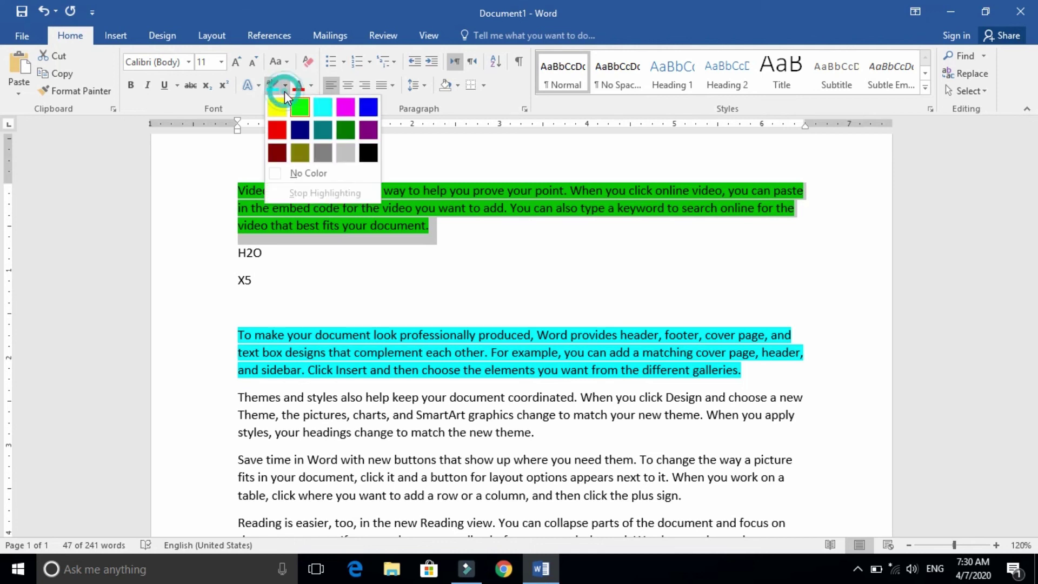
pyautogui.click(301, 173)
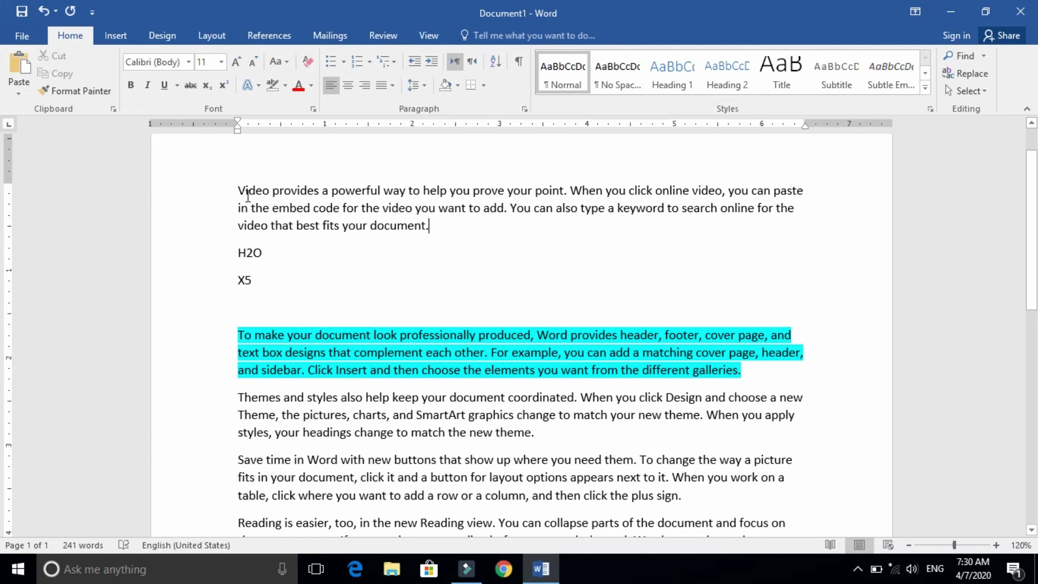
# Step: Set the font color of "Video provides a" in the first paragraph to the standard dark red
pyautogui.moveTo(242, 194); pyautogui.dragTo(331, 192)
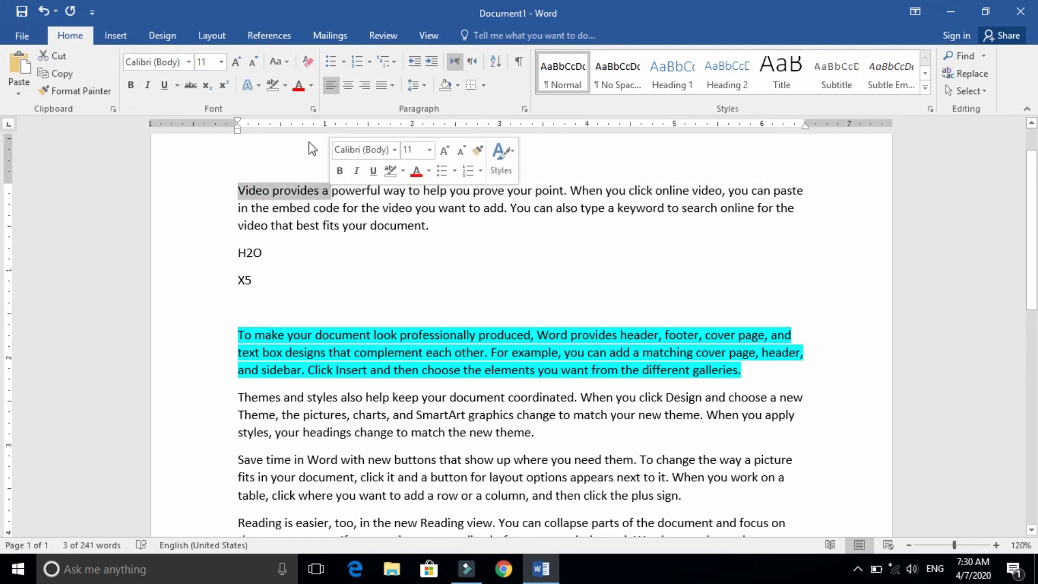
pyautogui.click(310, 85)
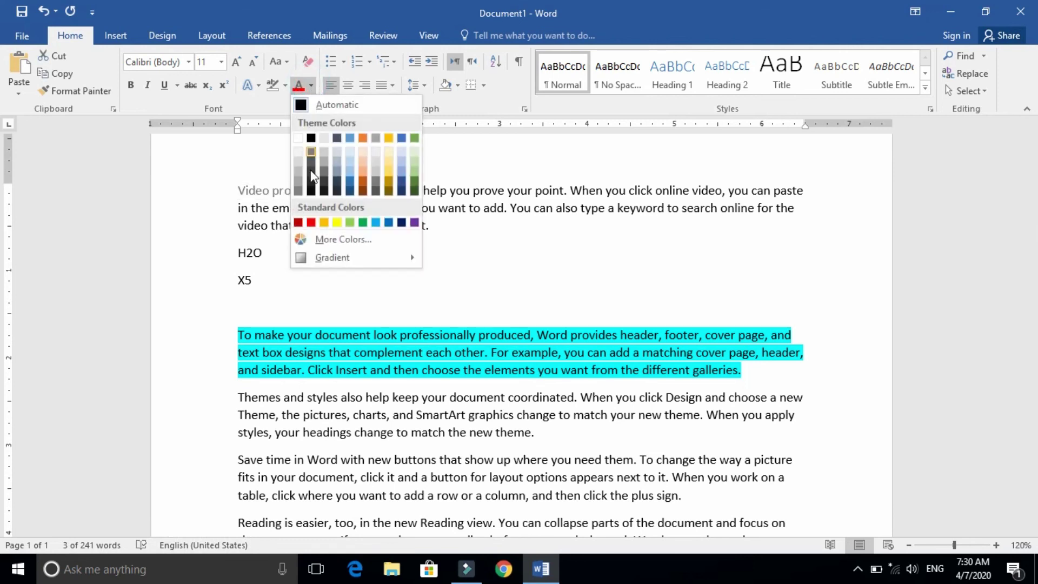
pyautogui.click(298, 222)
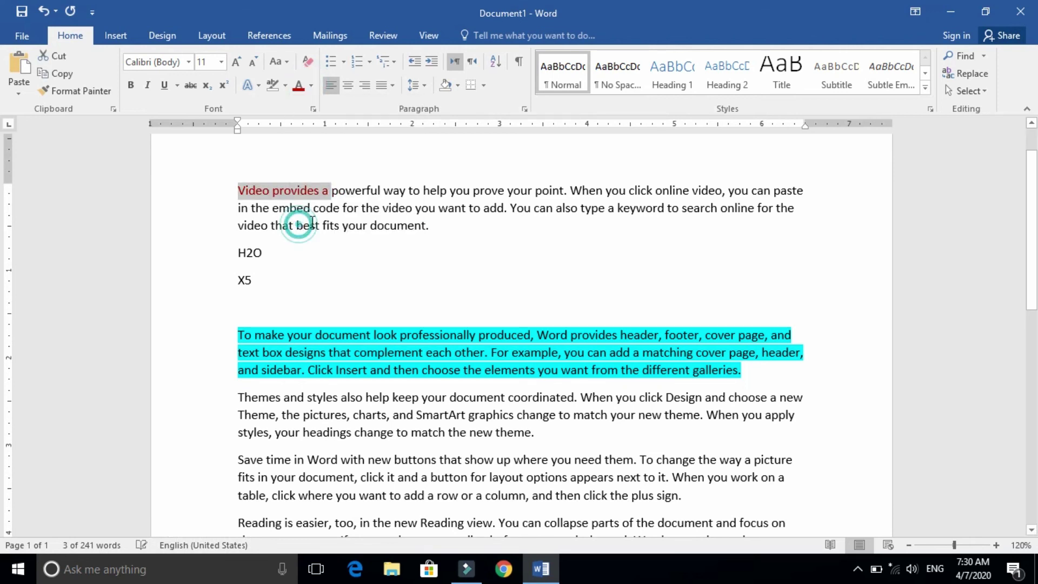
# Step: Set the font color of "you want to add. You can also" in the first paragraph to the darkest shade of the theme blue
pyautogui.click(436, 207)
pyautogui.moveTo(436, 207); pyautogui.dragTo(579, 209)
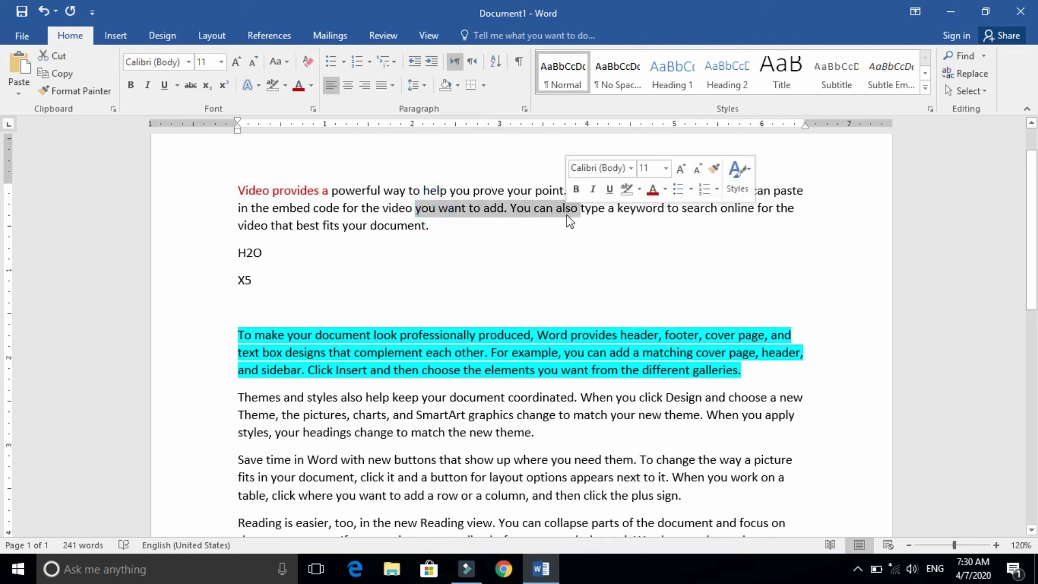
pyautogui.click(311, 85)
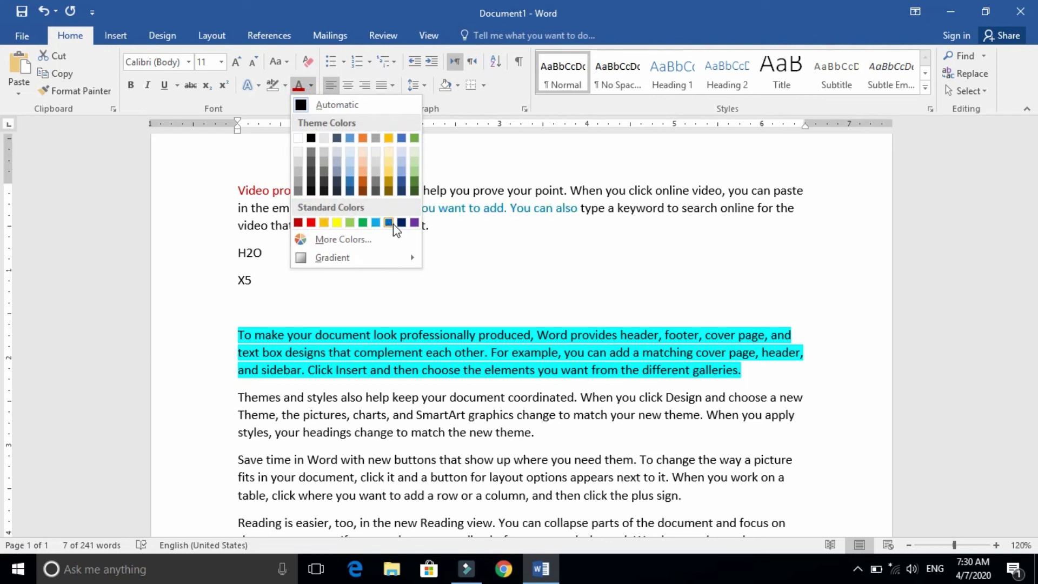
pyautogui.click(354, 189)
pyautogui.click(640, 207)
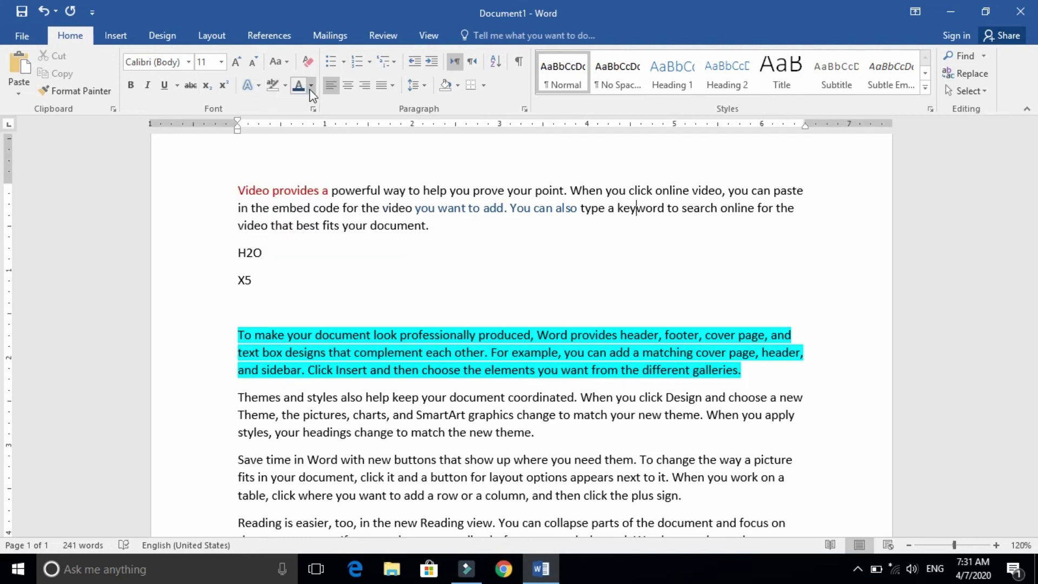
pyautogui.click(384, 257)
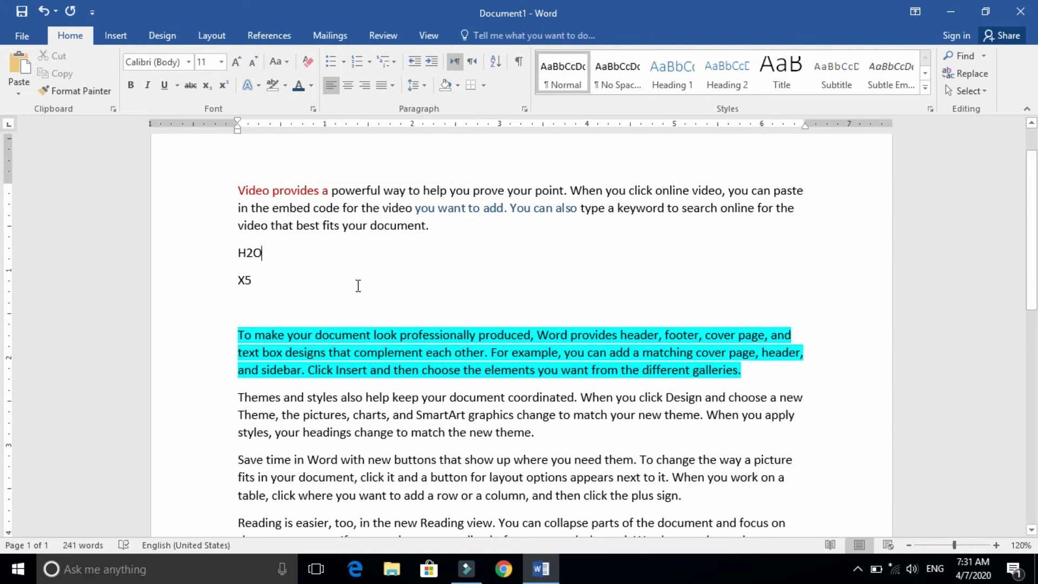